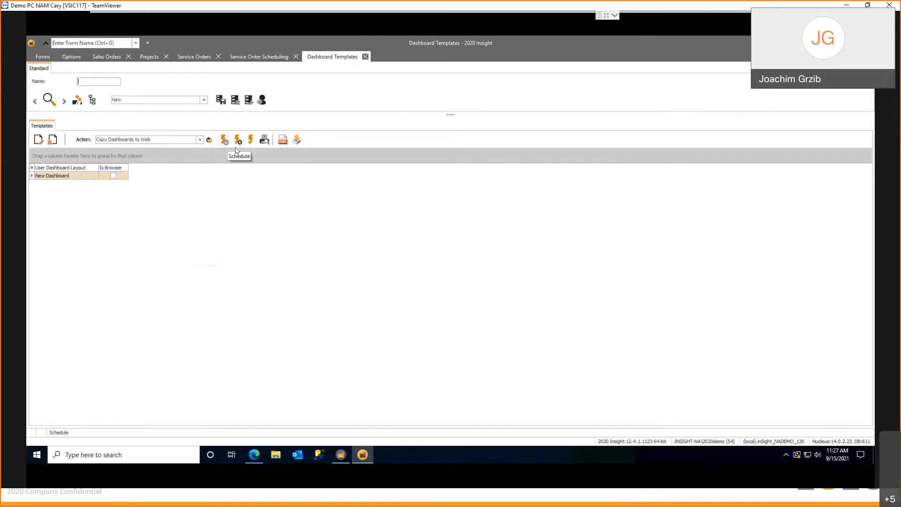
left_click(251, 141)
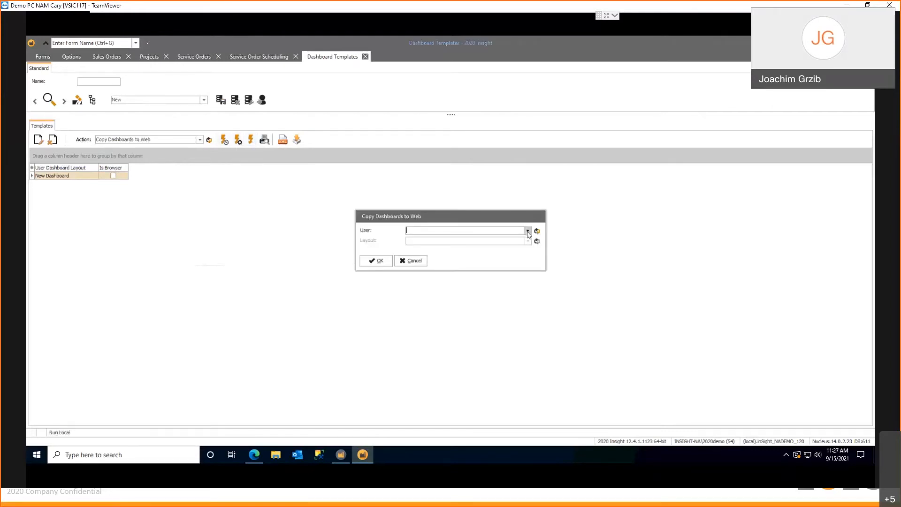
type("INSIGHT-NA\\2020demo")
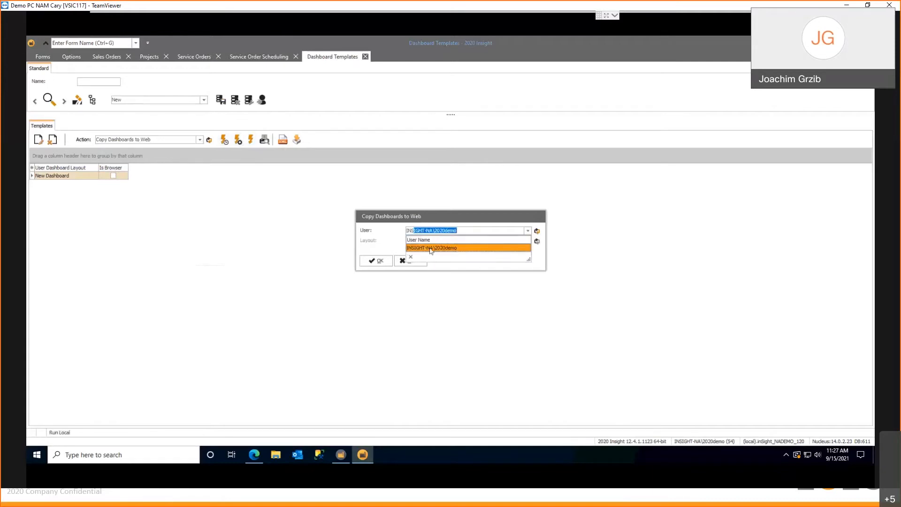
left_click(430, 248)
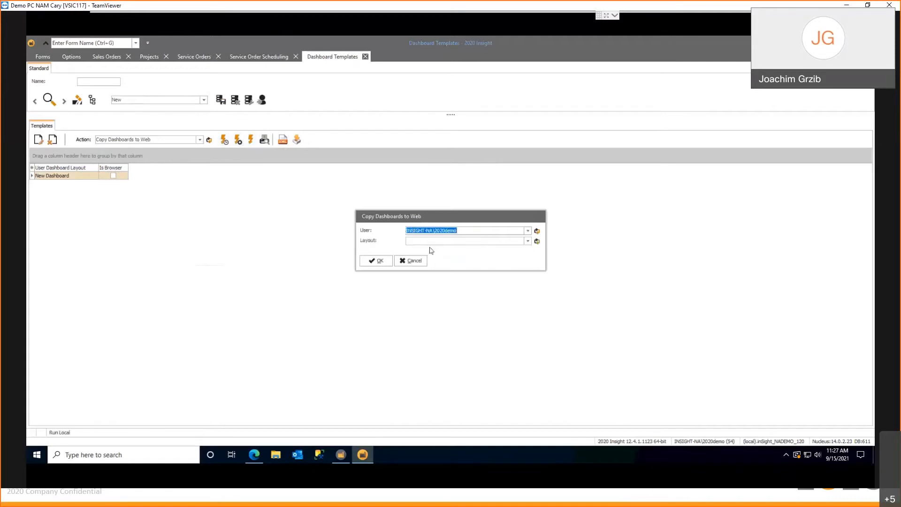
left_click(528, 241)
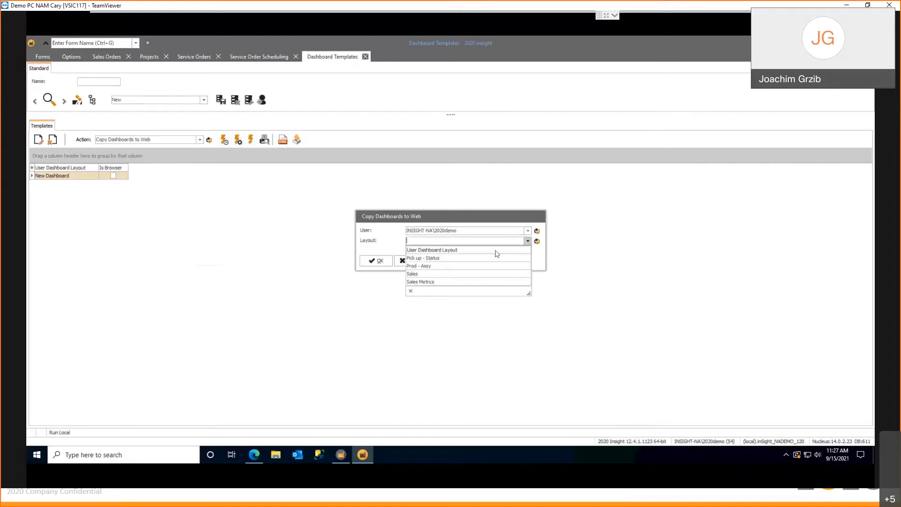
left_click(427, 283)
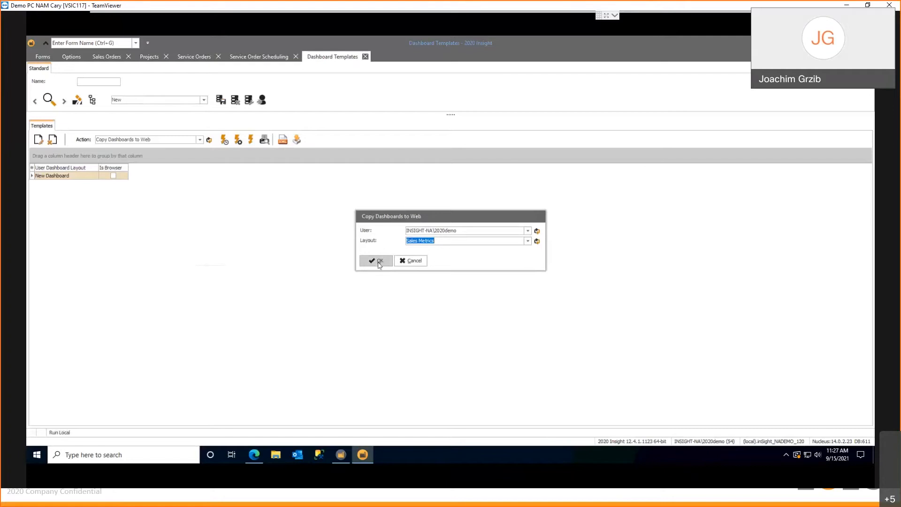
left_click(411, 260)
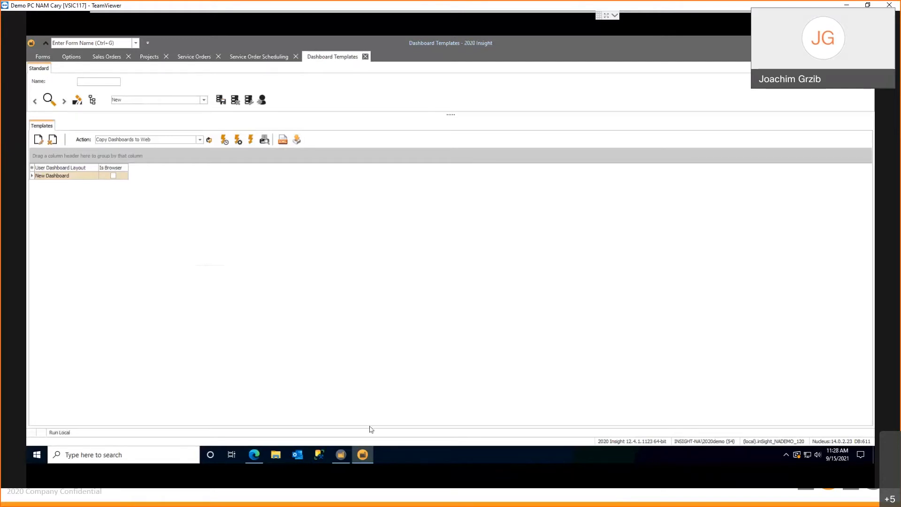
Switch to the 2020 Insight web client in the browser and list the Business Intelligence dashboard layouts
mouse_move(256, 453)
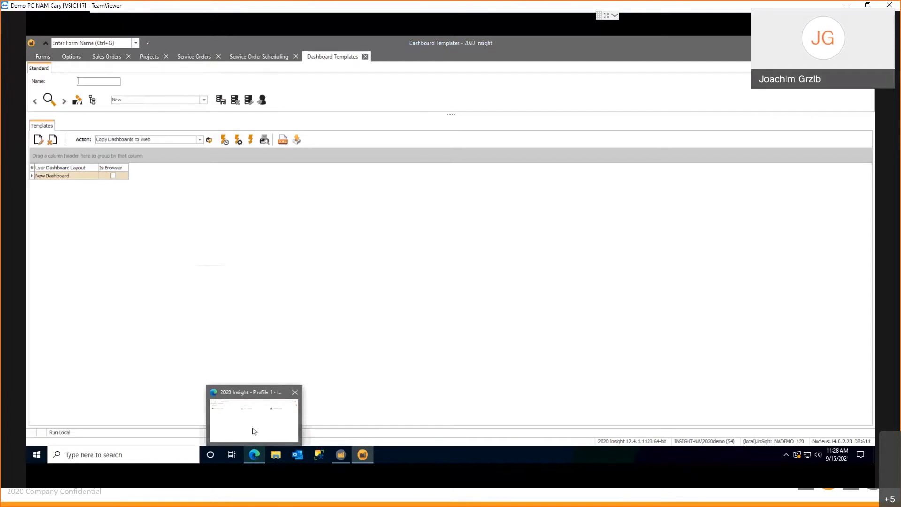
left_click(253, 431)
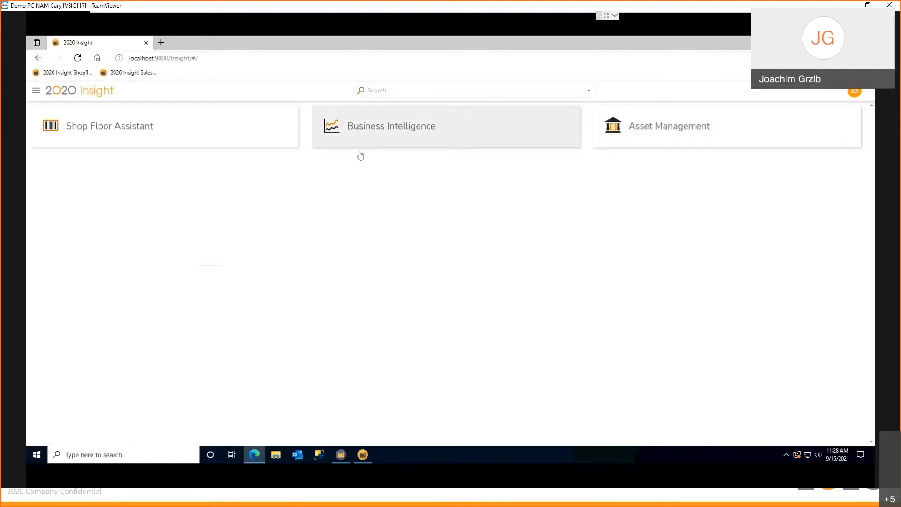
left_click(364, 126)
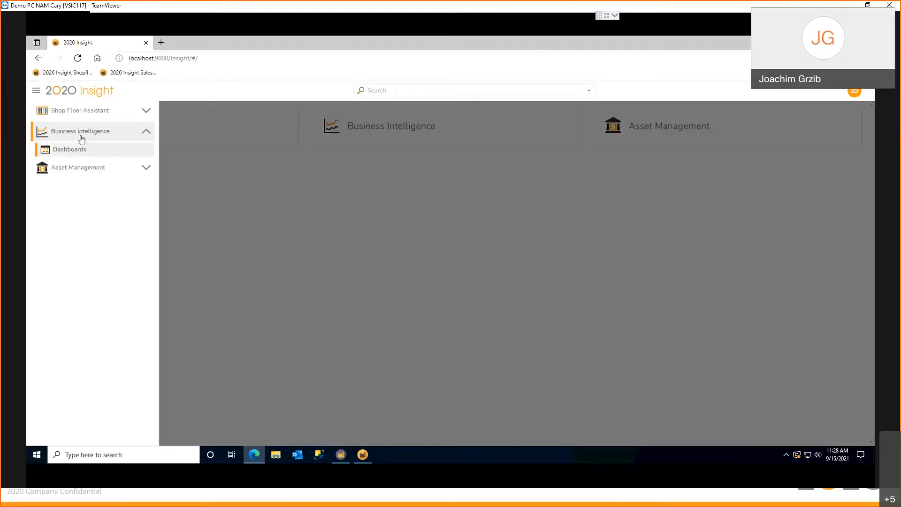
left_click(68, 150)
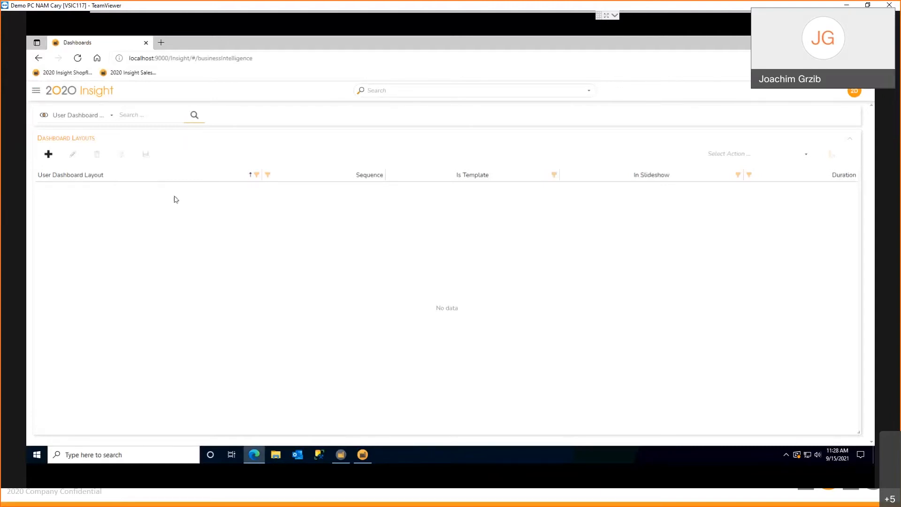
left_click(193, 118)
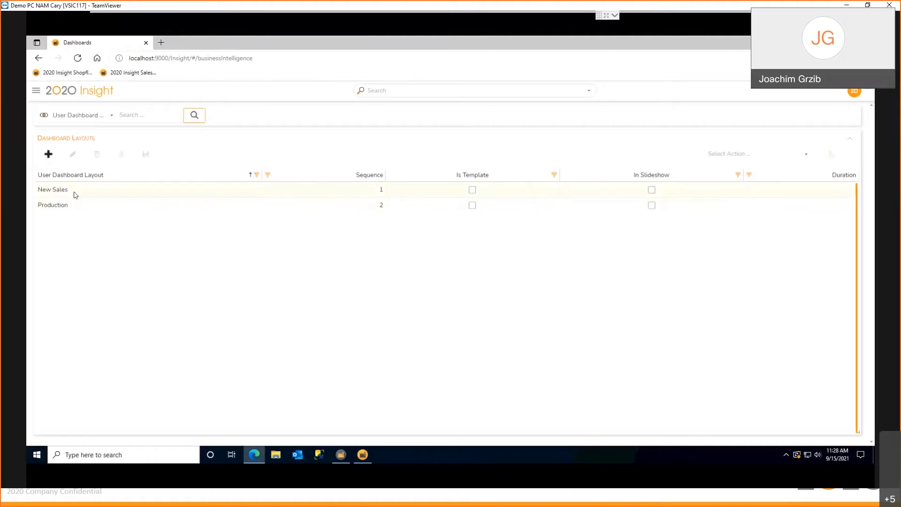
Check the New Sales layout's settings, and display its dashboard with refreshed data
left_click(80, 193)
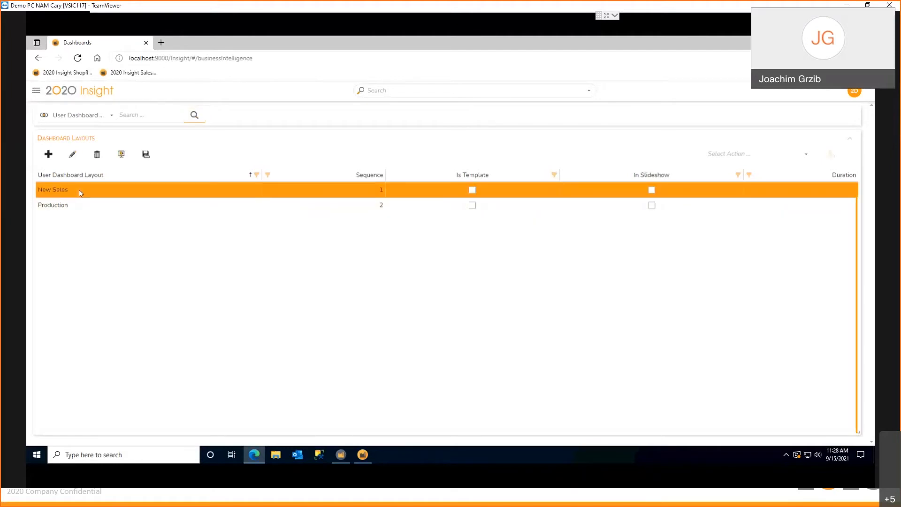
double_click(79, 193)
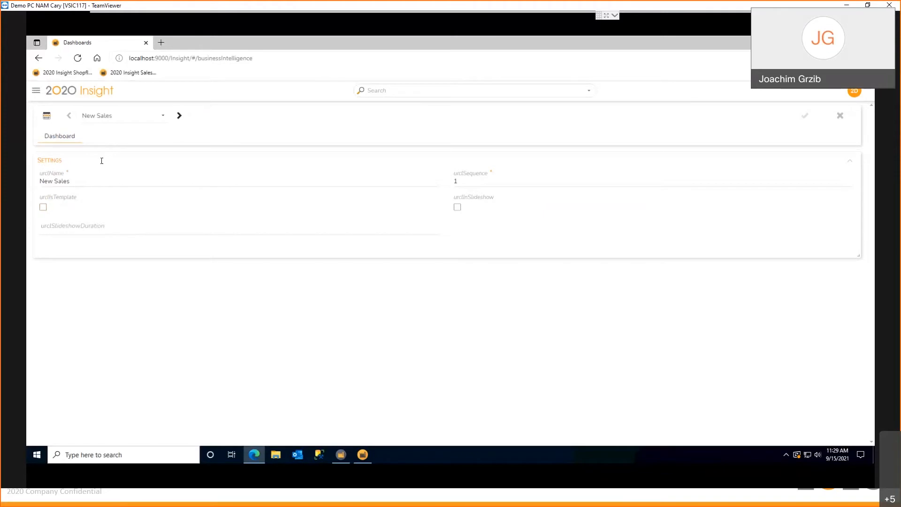
left_click(48, 118)
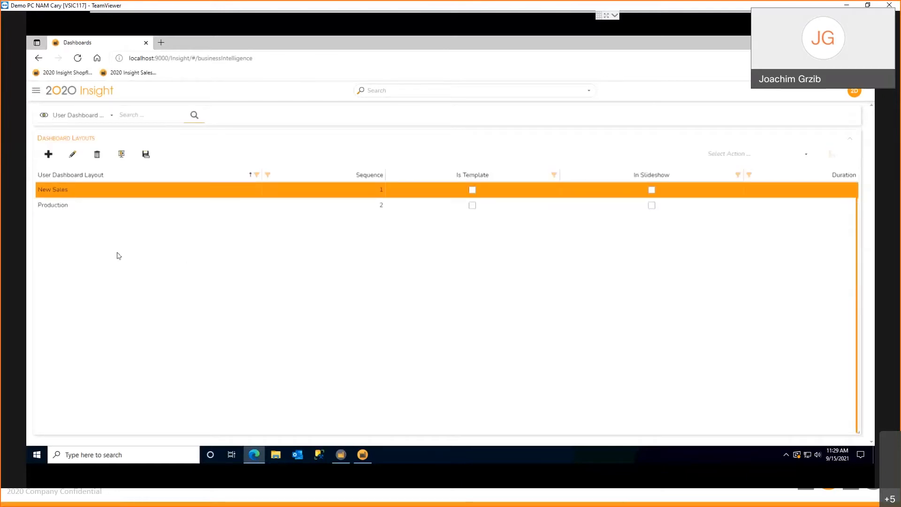
left_click(121, 157)
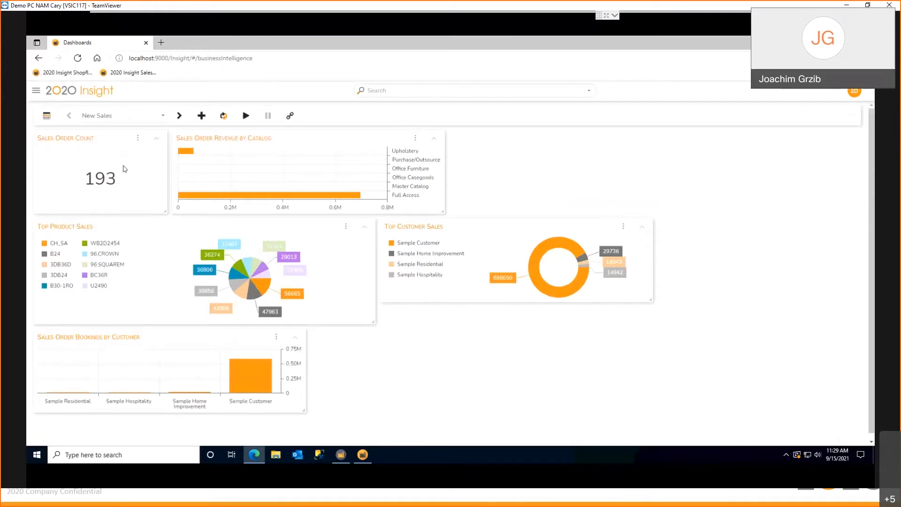
left_click(223, 116)
Place the Top Customer Sales chart beside Sales Order Revenue by Catalog, make it taller, and save the dashboard layout
left_click_drag(529, 226, 563, 135)
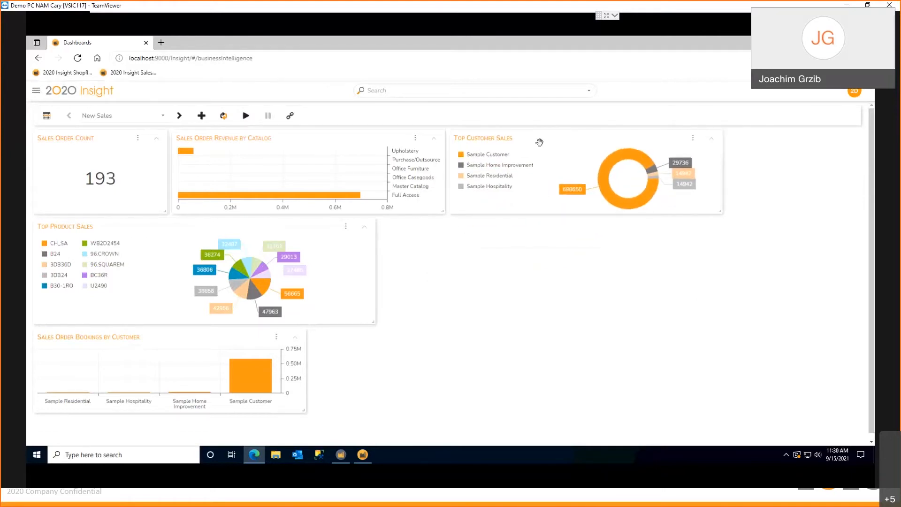
left_click_drag(720, 213, 720, 387)
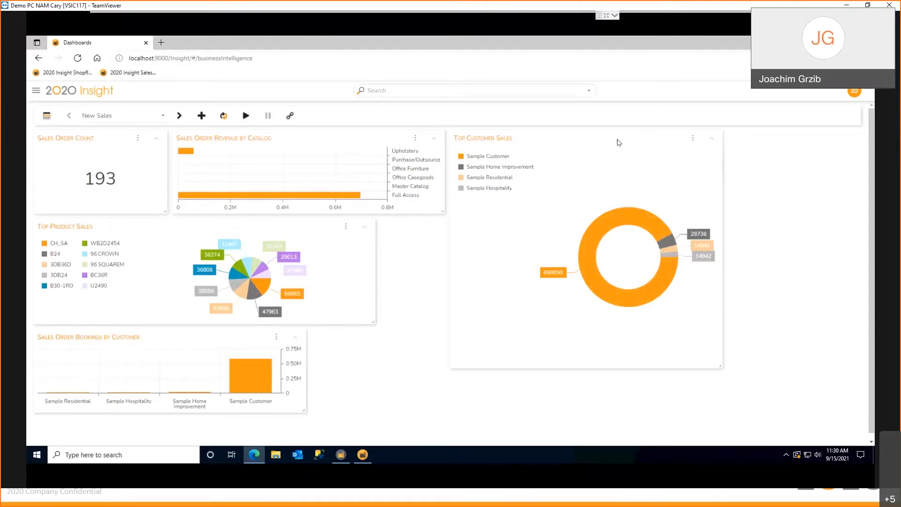
mouse_move(558, 156)
left_mouse_down()
mouse_move(557, 171)
mouse_move(556, 141)
left_mouse_up()
left_click(37, 136)
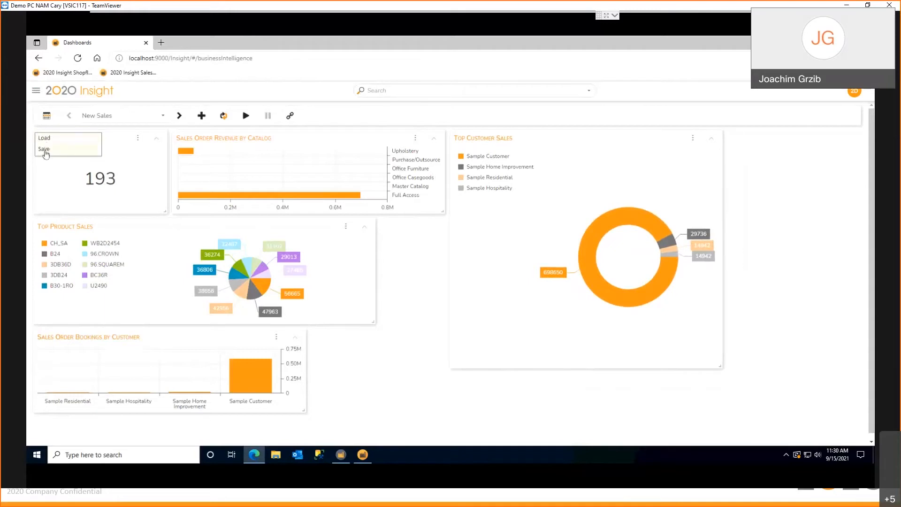
left_click(46, 151)
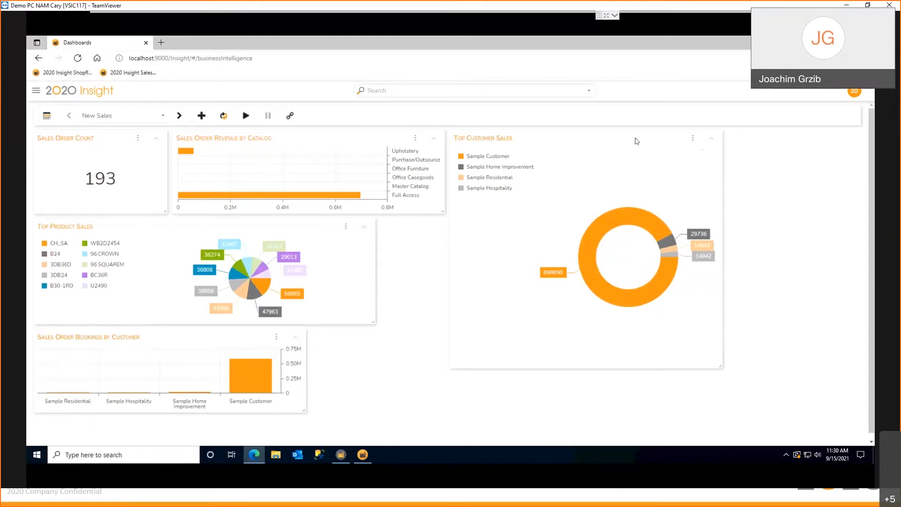
Review the Top Customer Sales chart's settings, try Reference Values above Options in the dialog, and leave without applying
left_click(692, 139)
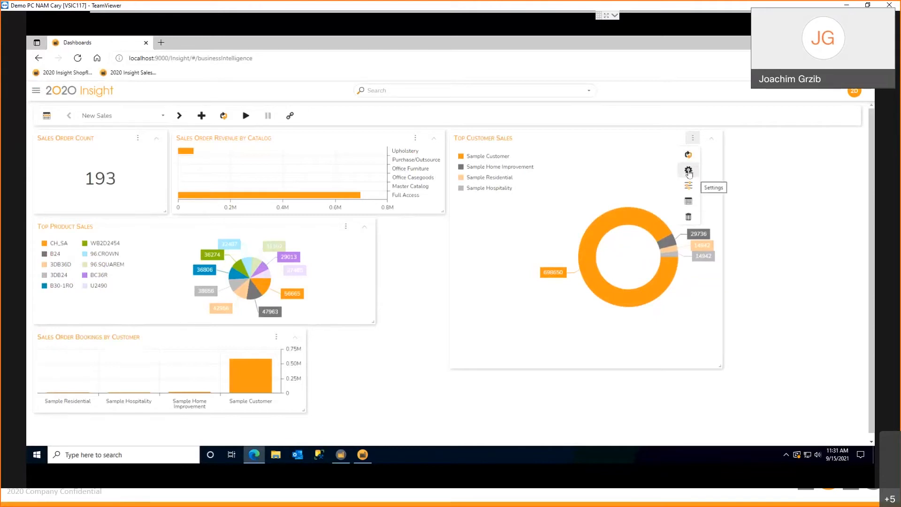
left_click(688, 171)
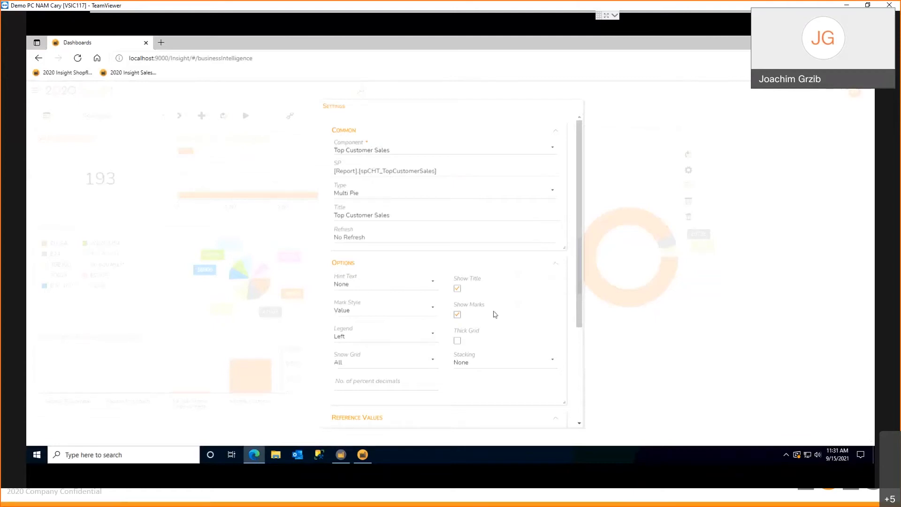
left_click_drag(576, 285, 582, 408)
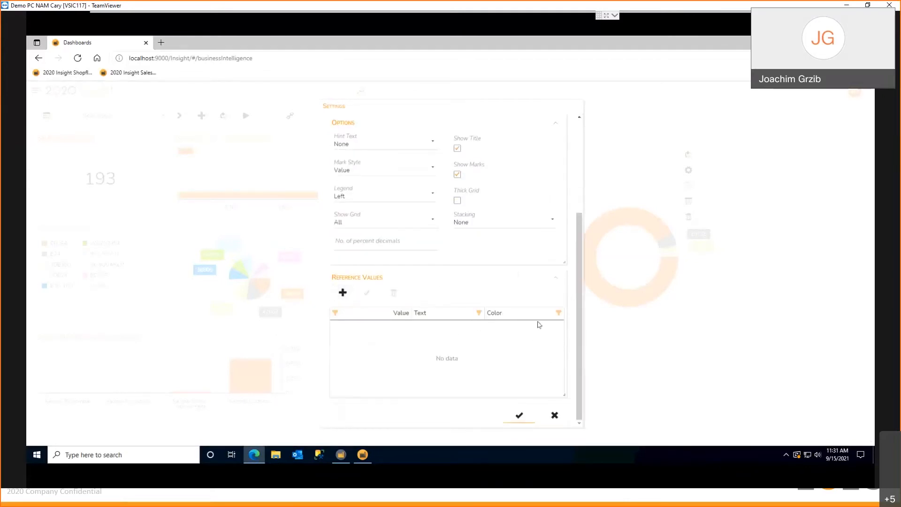
left_click_drag(563, 395, 539, 368)
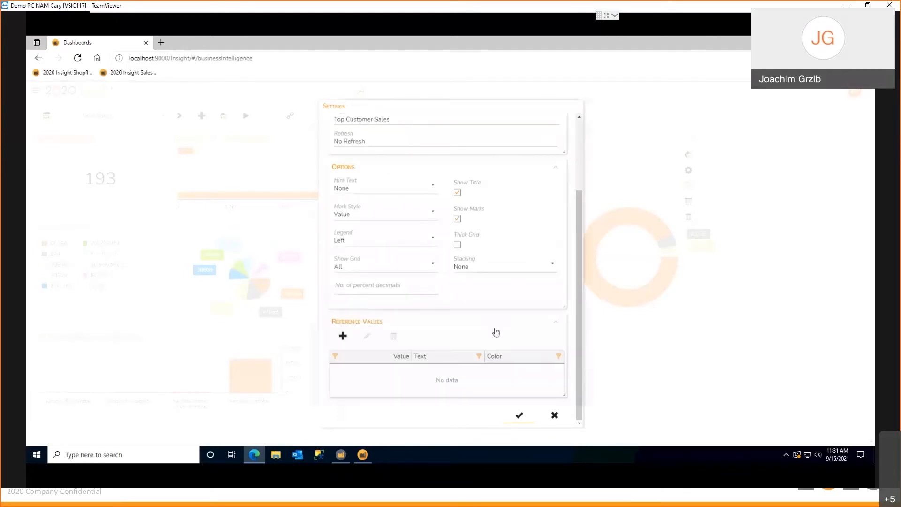
left_click_drag(489, 310, 499, 186)
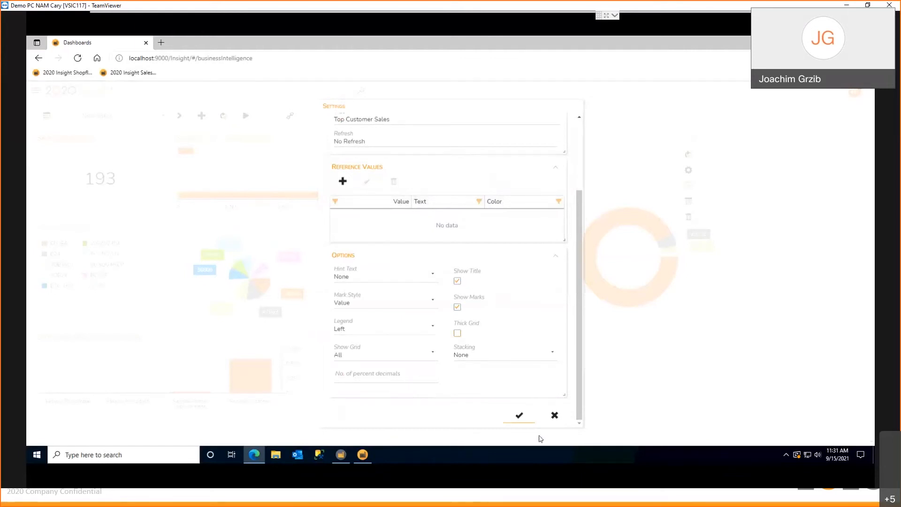
left_click(554, 416)
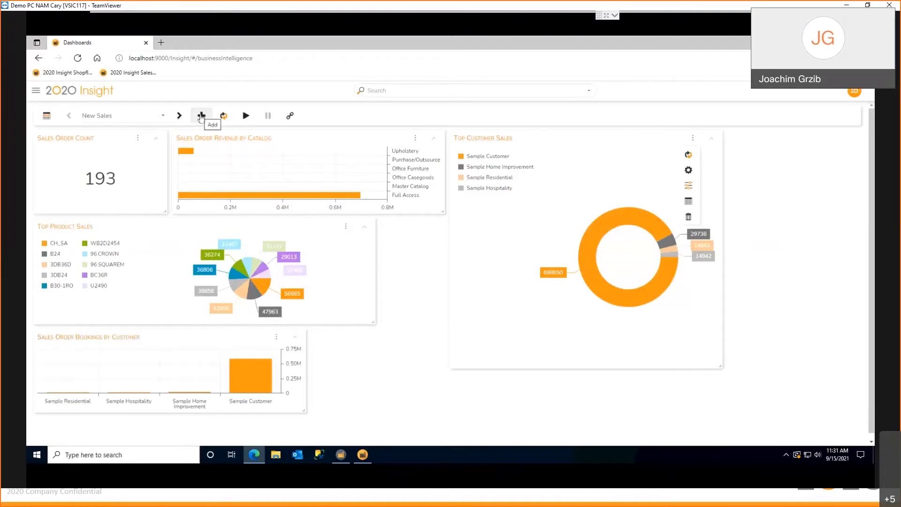
Browse the components available for a new dashboard chart, and leave the settings without adding one
left_click(200, 116)
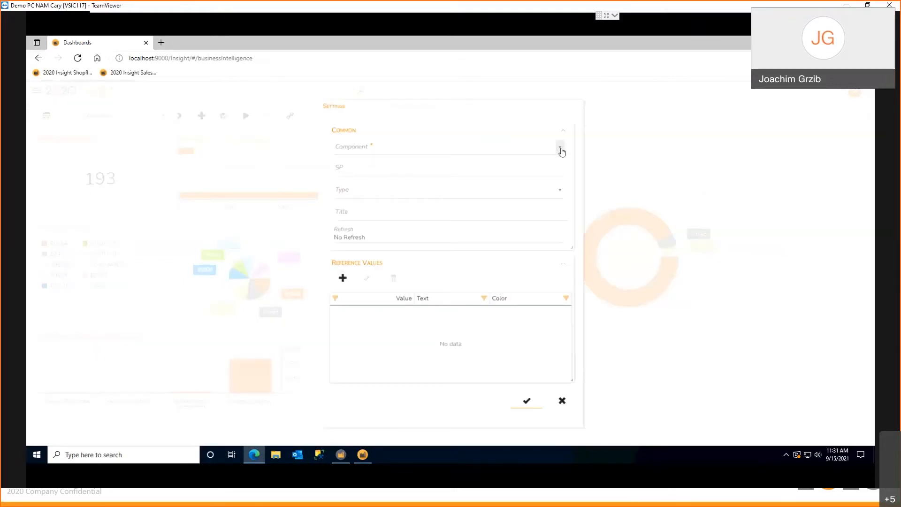
left_click(561, 151)
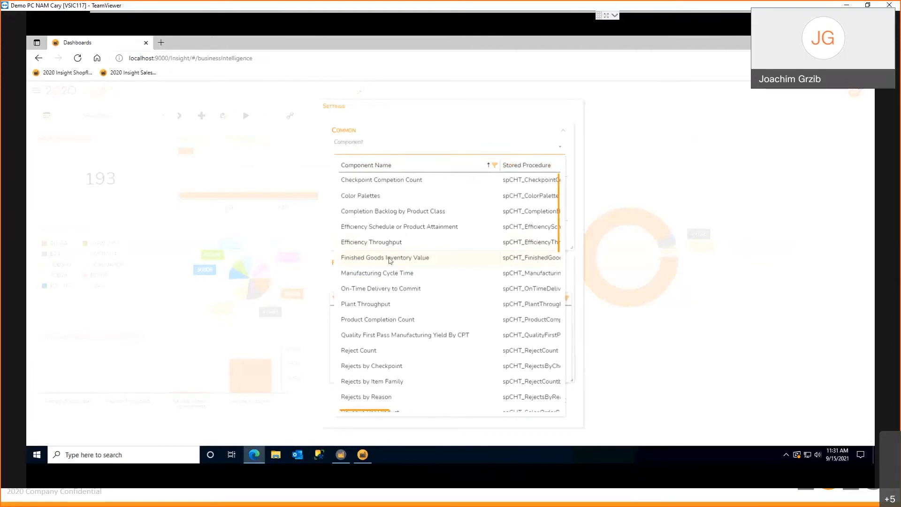
scroll(388, 259, "down", 5)
scroll(389, 259, "down", 6)
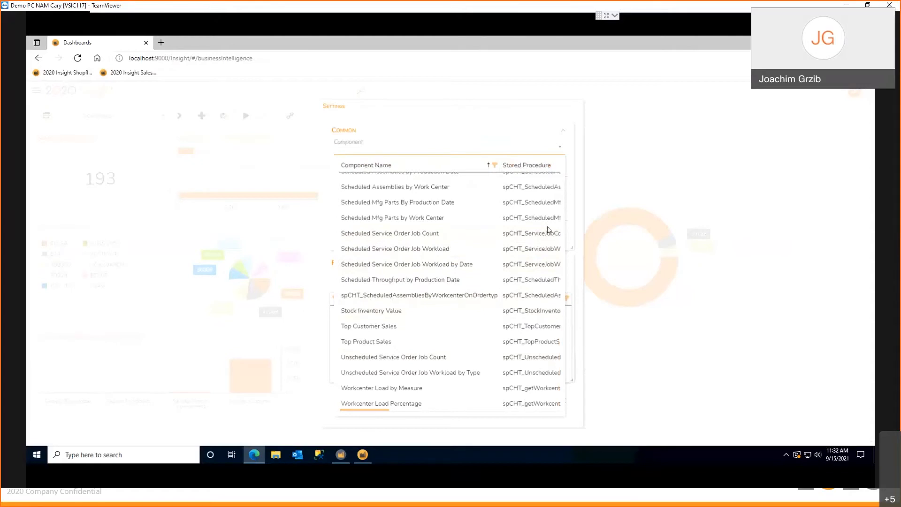
scroll(549, 227, "up", 3)
left_click(605, 332)
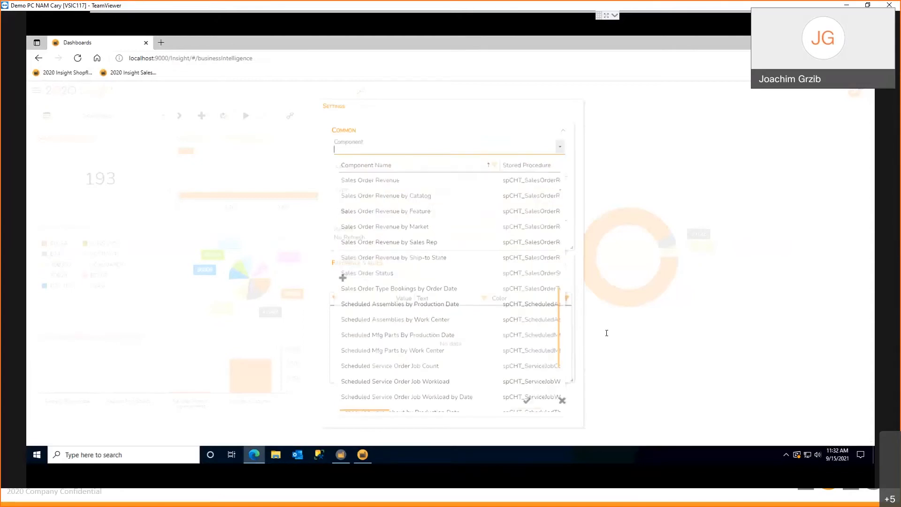
left_click(562, 401)
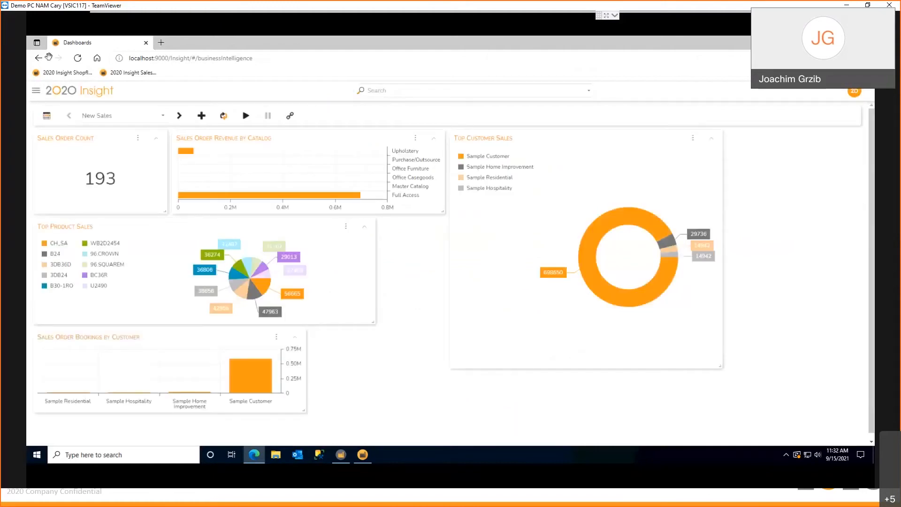
Display the Production dashboard and enlarge the Scheduled Assemblies by Production Date chart
left_click(47, 115)
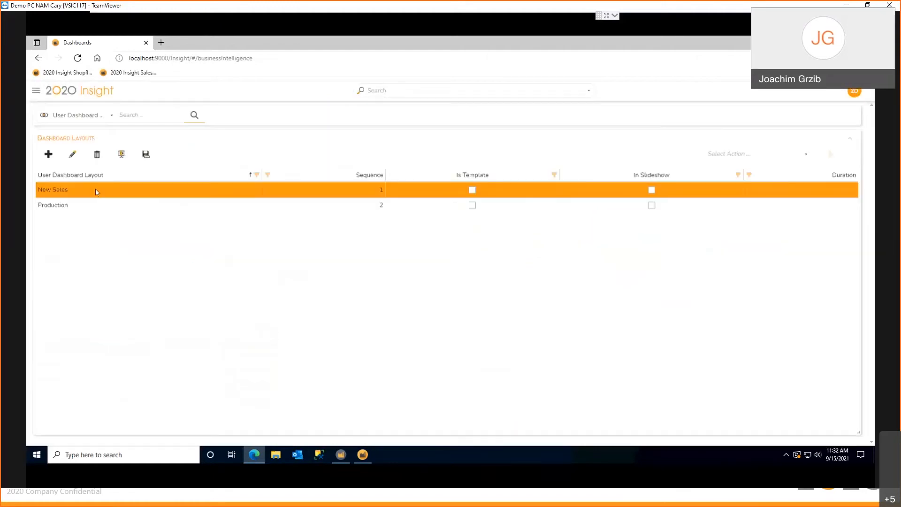
left_click(58, 206)
left_click(122, 154)
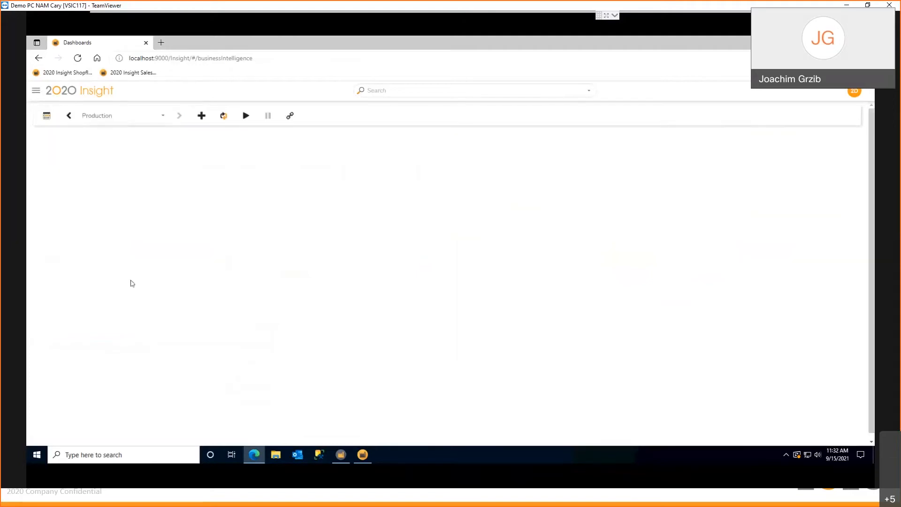
left_click_drag(298, 279, 575, 378)
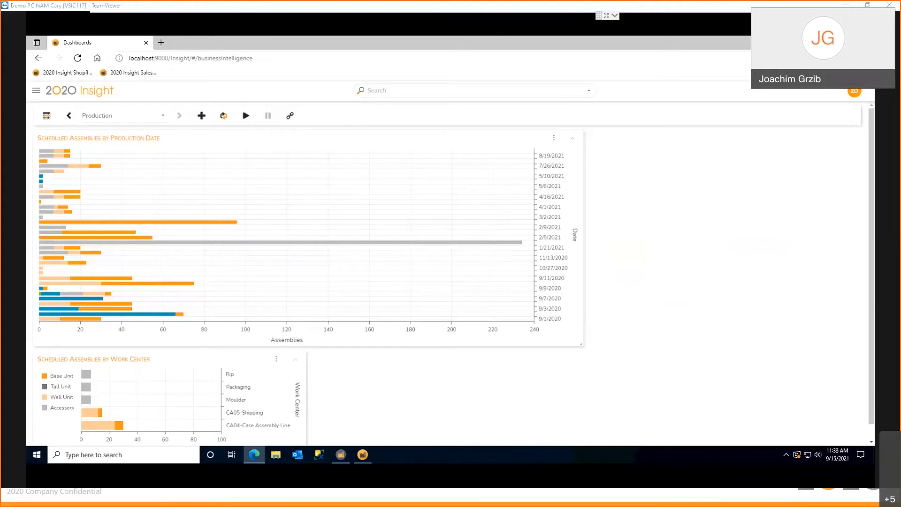
Switch back to the slide presentation and advance to the Browser-based Client slide
key("alt+Tab")
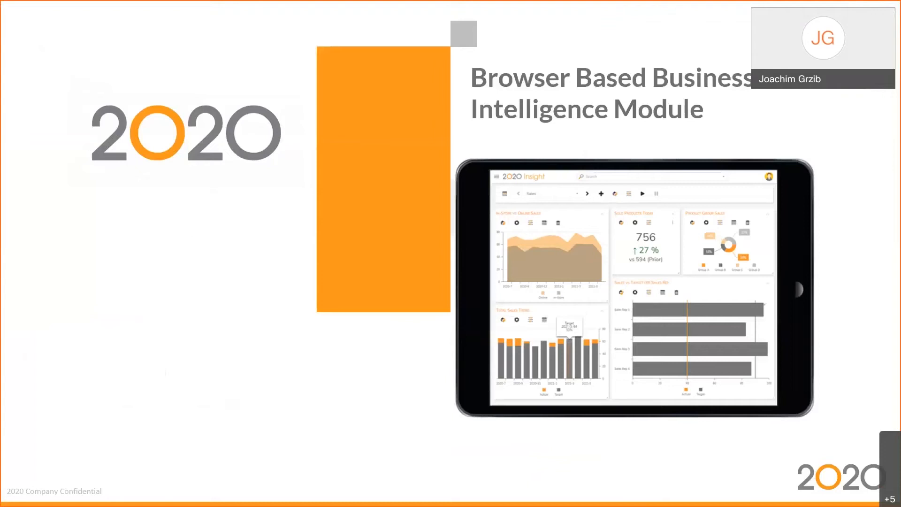
key("Right")
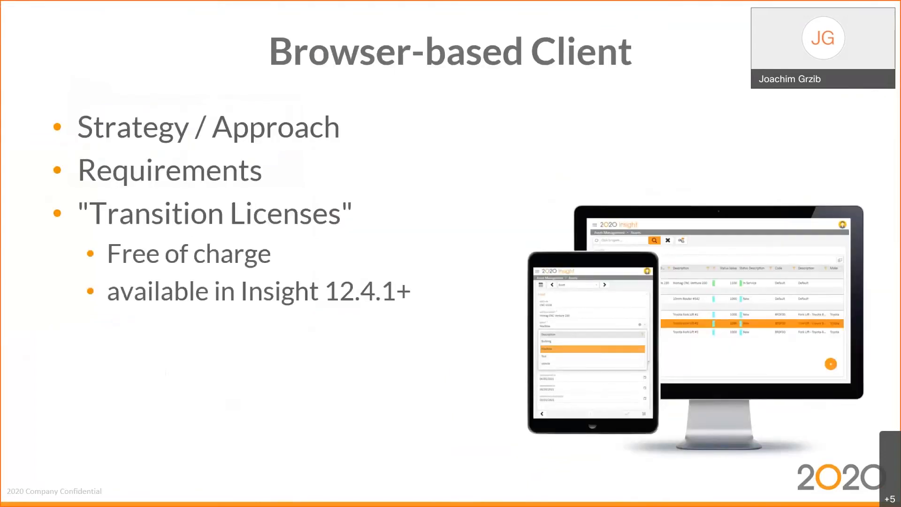
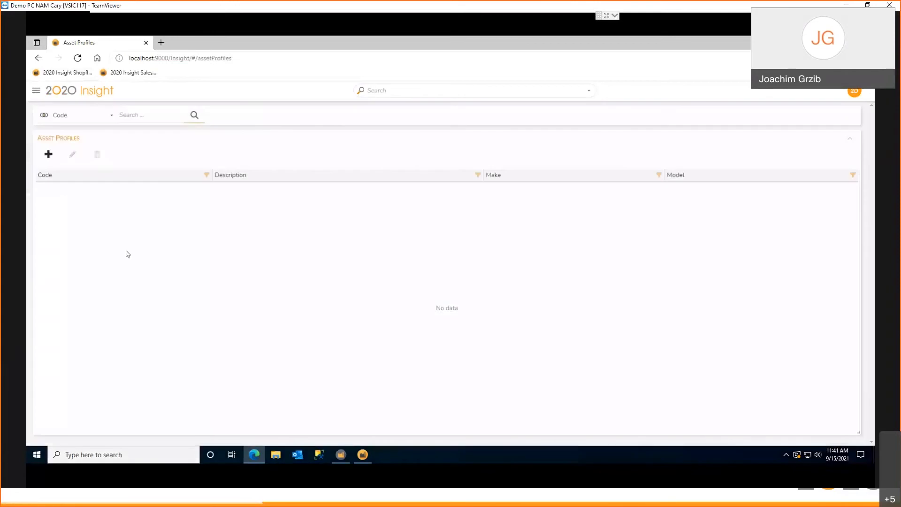
List the asset profiles and review the Toyota 8FDF30 fork lift profile's details, attachments, notes and where-used records
left_click(195, 114)
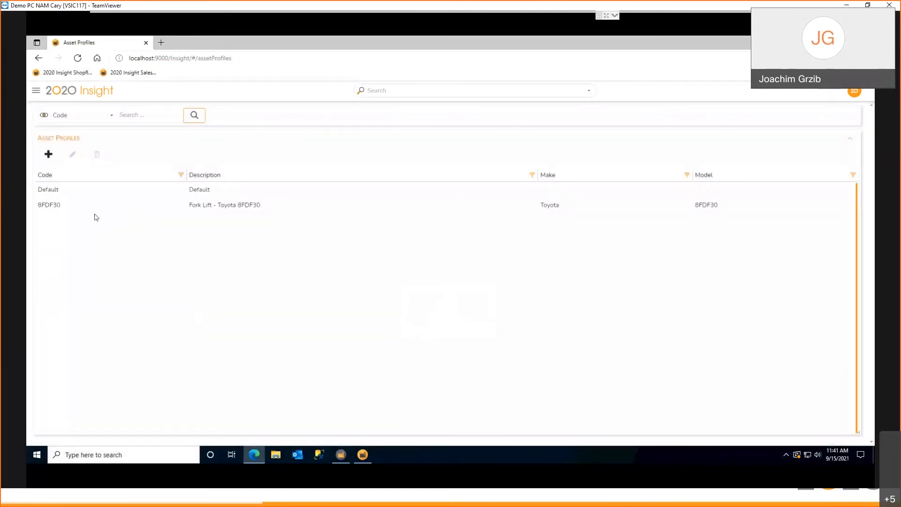
double_click(205, 207)
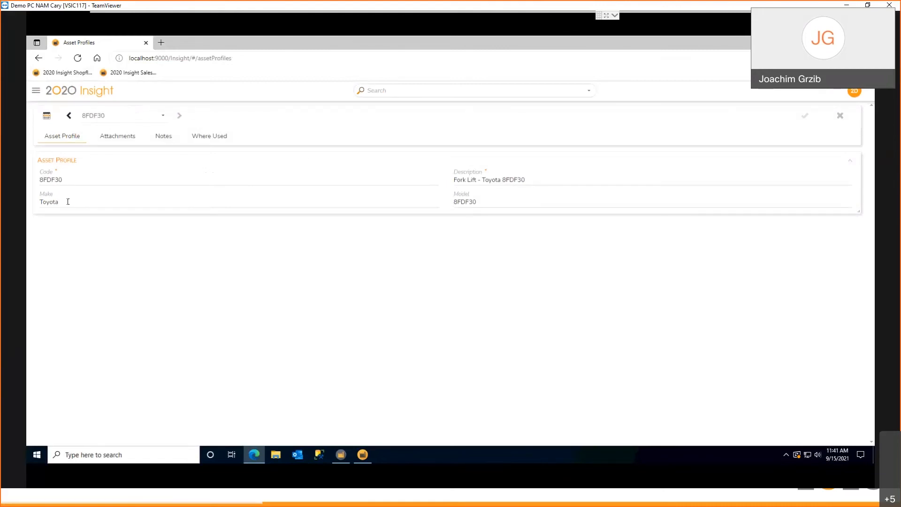
left_click(128, 141)
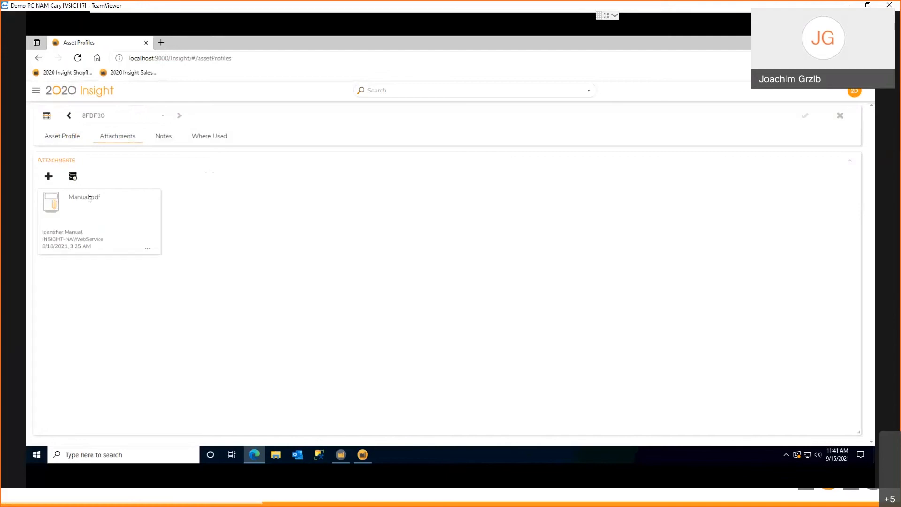
left_click(161, 140)
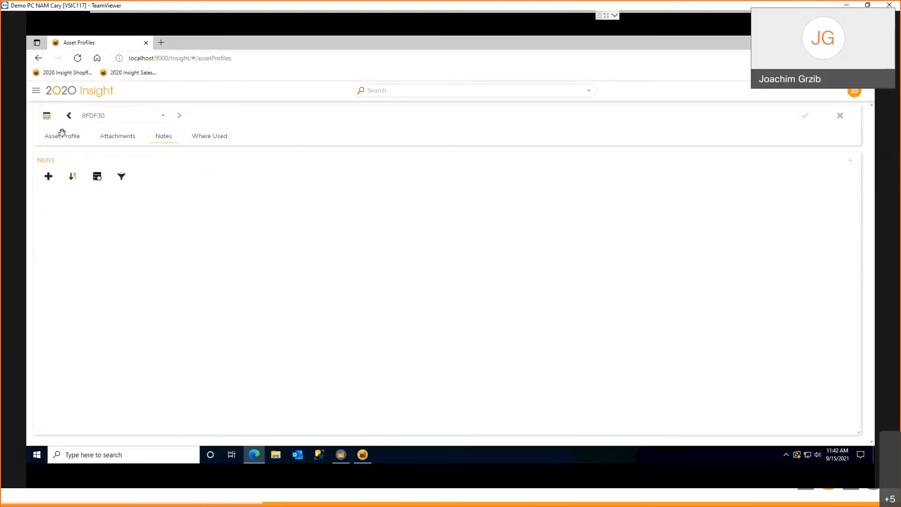
left_click(213, 140)
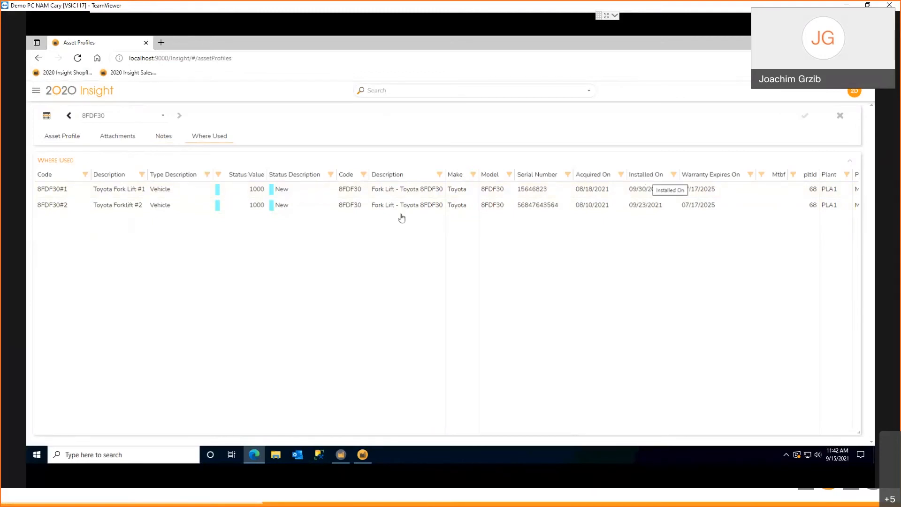
left_click(47, 117)
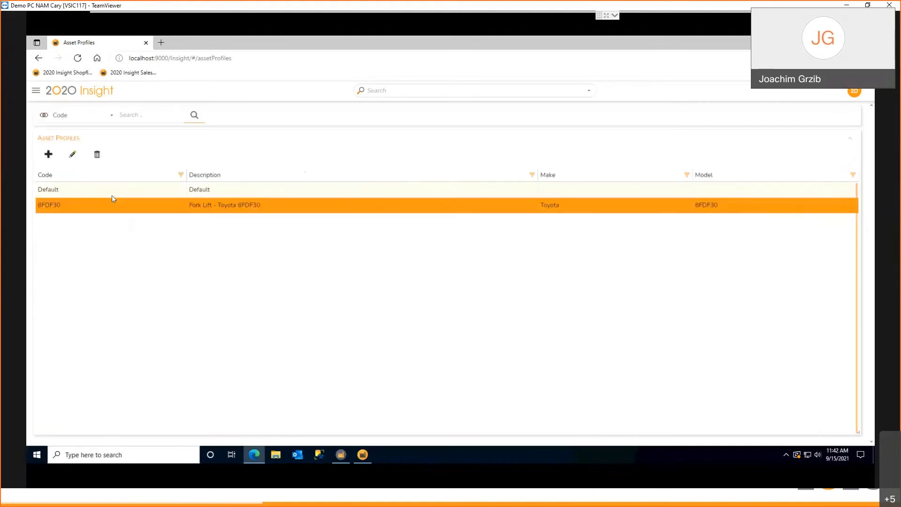
left_click(48, 155)
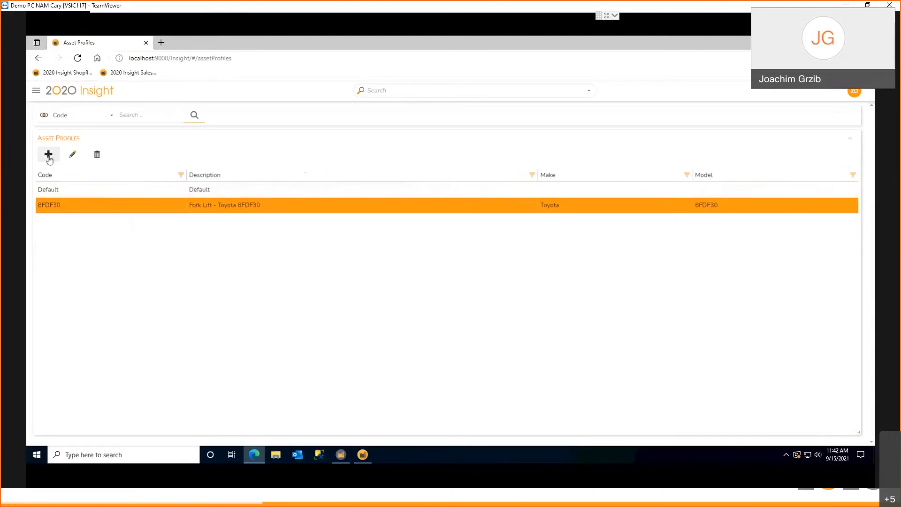
Switch to the Assets form of Asset Management, list all assets and open the HOMAG CNC Venture 230 record
left_click(36, 90)
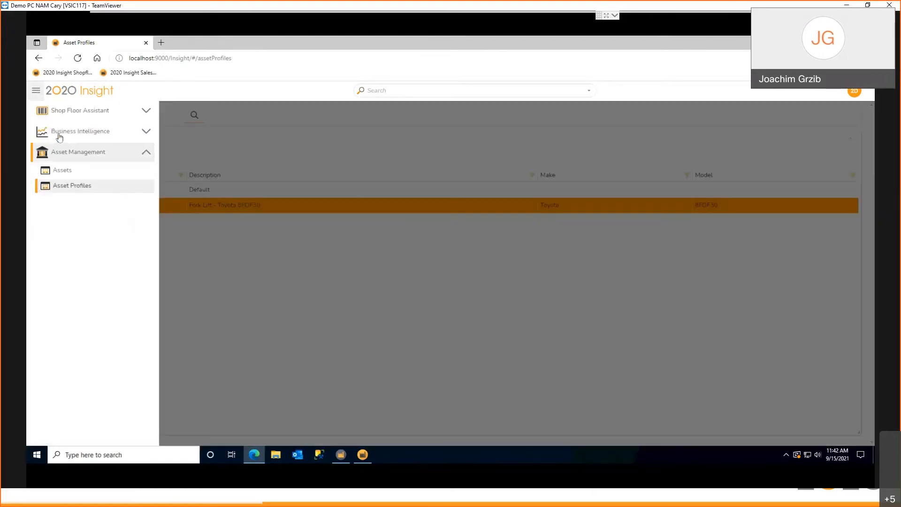
left_click(62, 172)
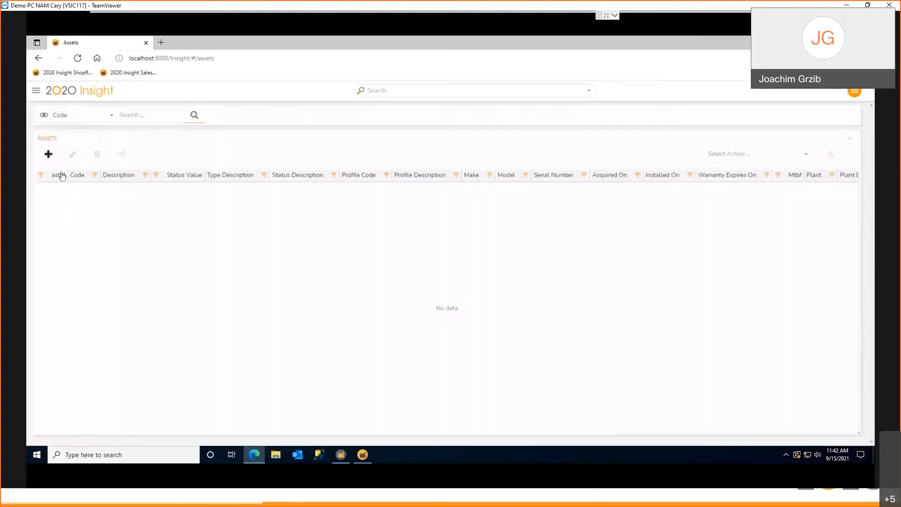
left_click(195, 115)
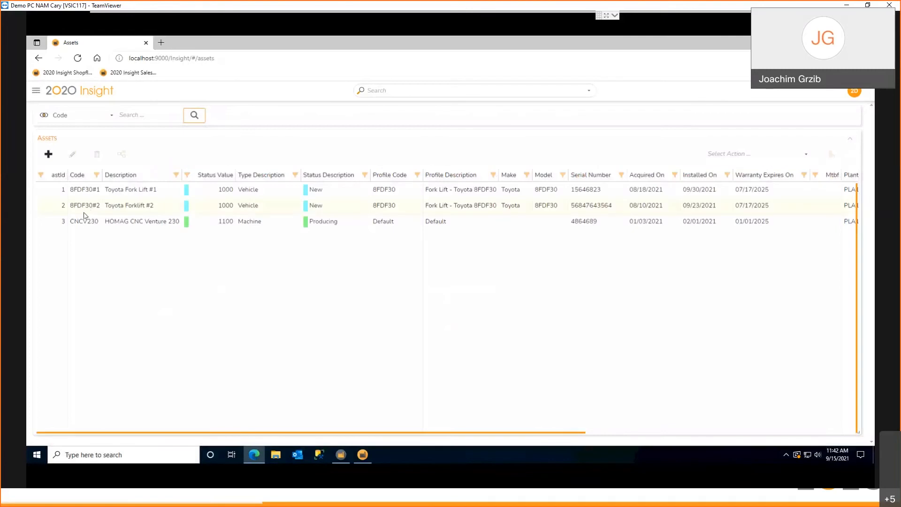
double_click(120, 222)
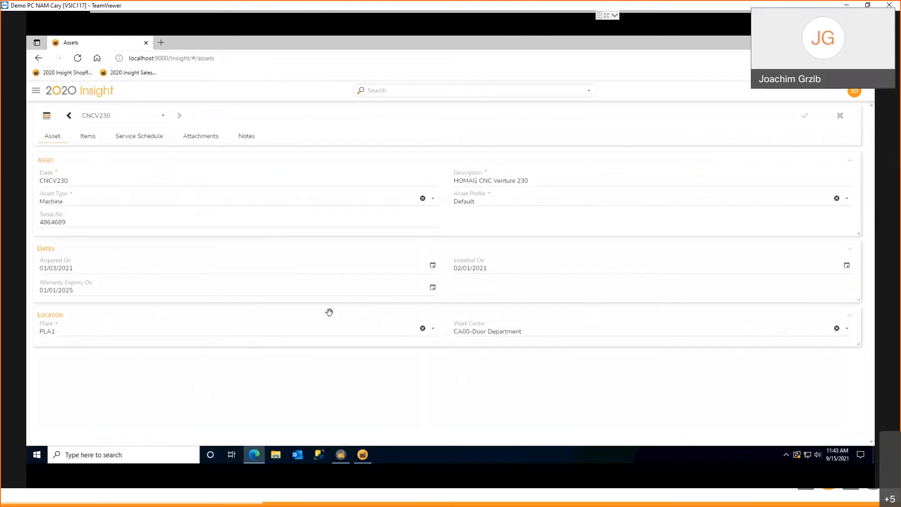
Move the Location section above Dates and narrow the Dates section to about half the form's width
left_click_drag(326, 306, 326, 277)
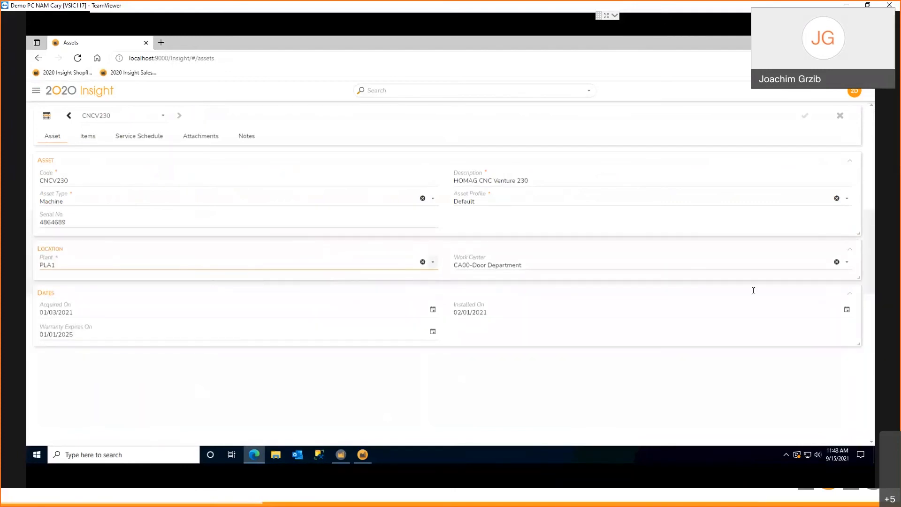
left_click_drag(858, 344, 563, 370)
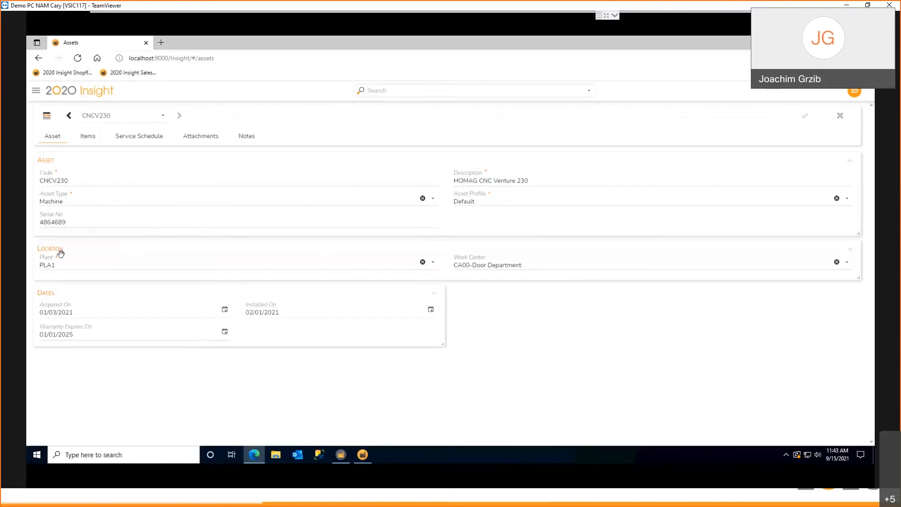
Review the plants and work centers available for the asset's location without choosing a different one
left_click(433, 262)
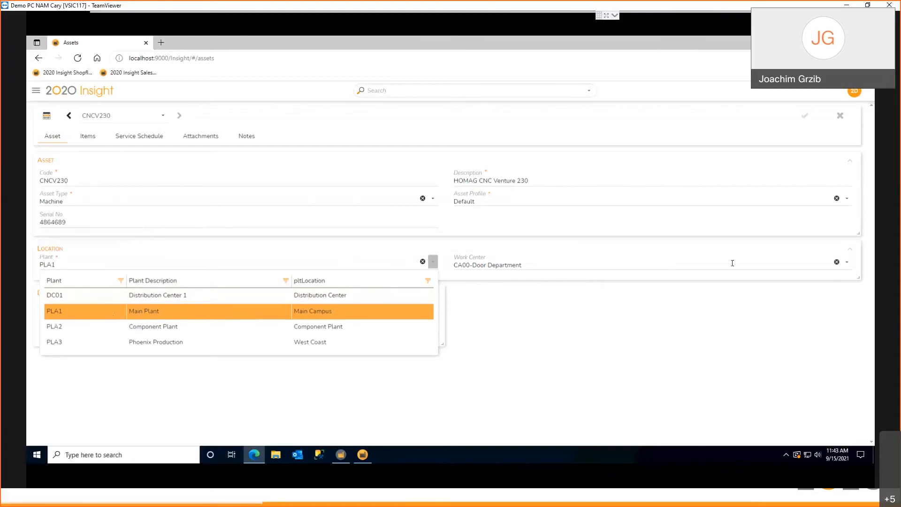
left_click(849, 266)
left_click(848, 266)
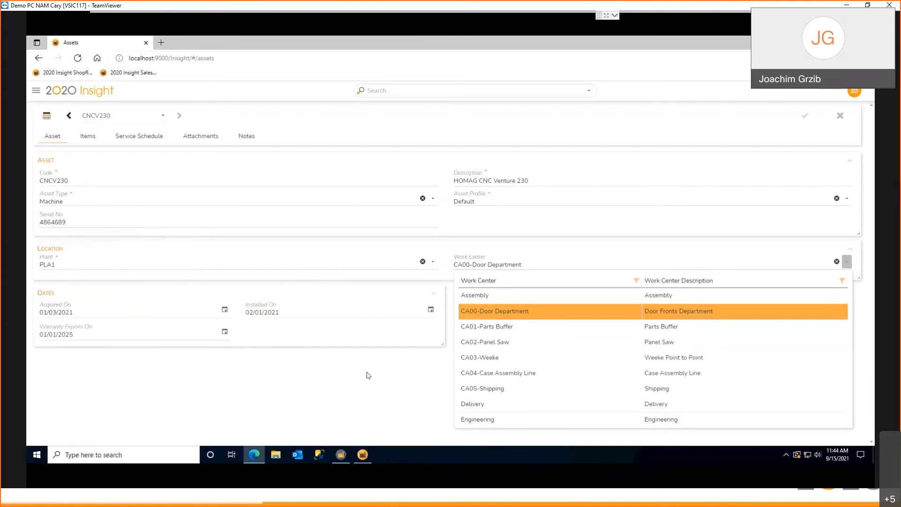
left_click(847, 262)
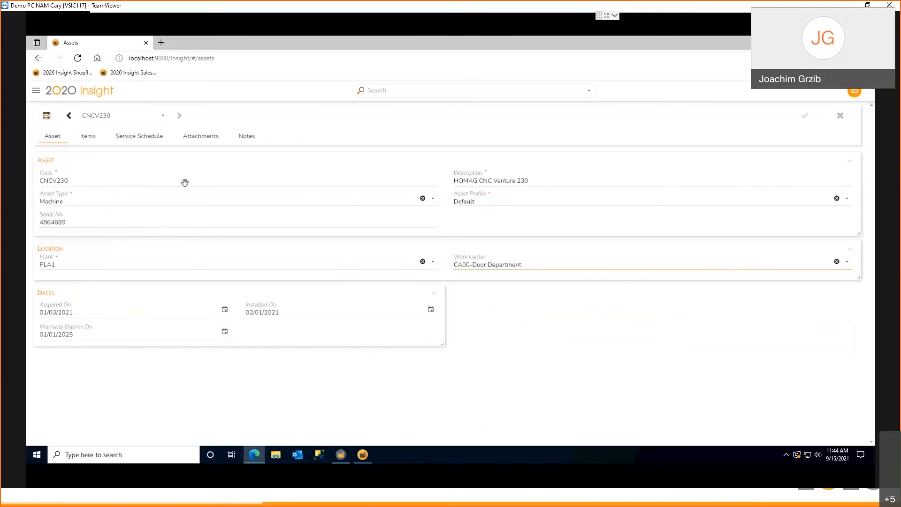
Review the spare-part items, attachments and notes recorded for asset CNCV230
left_click(90, 137)
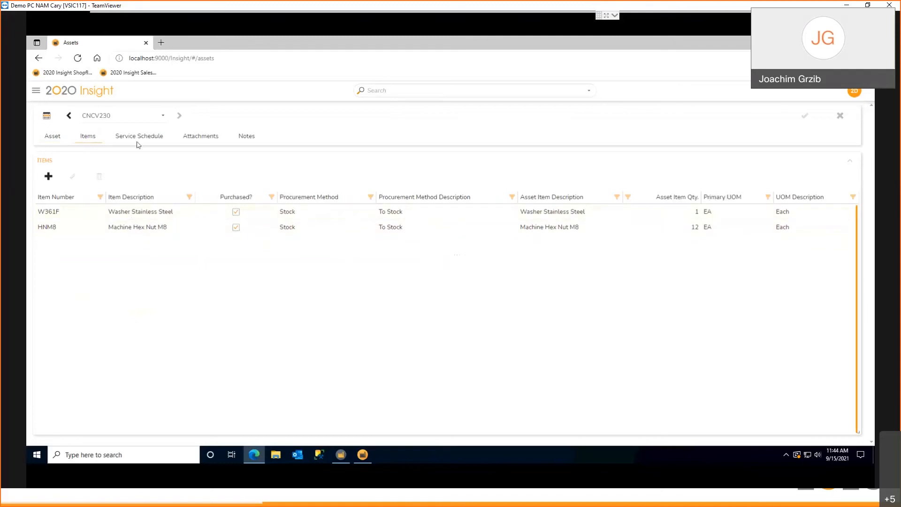
left_click(199, 138)
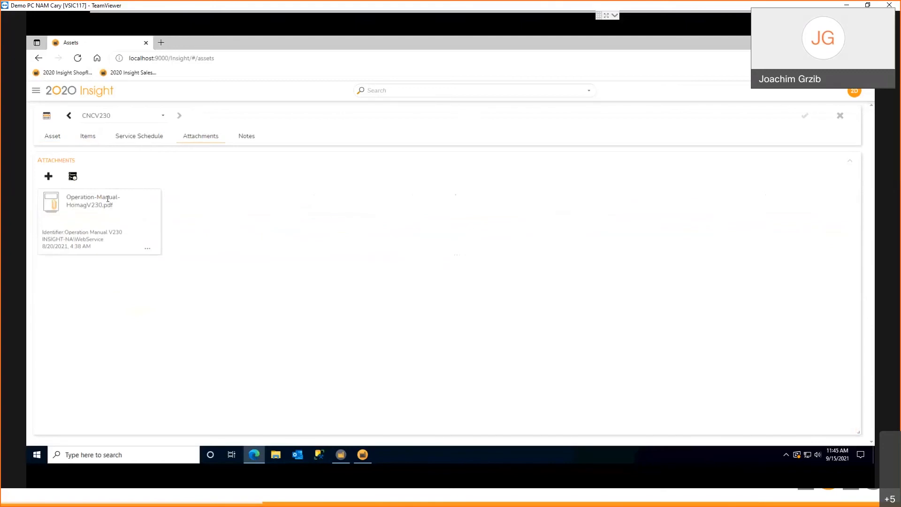
left_click(244, 136)
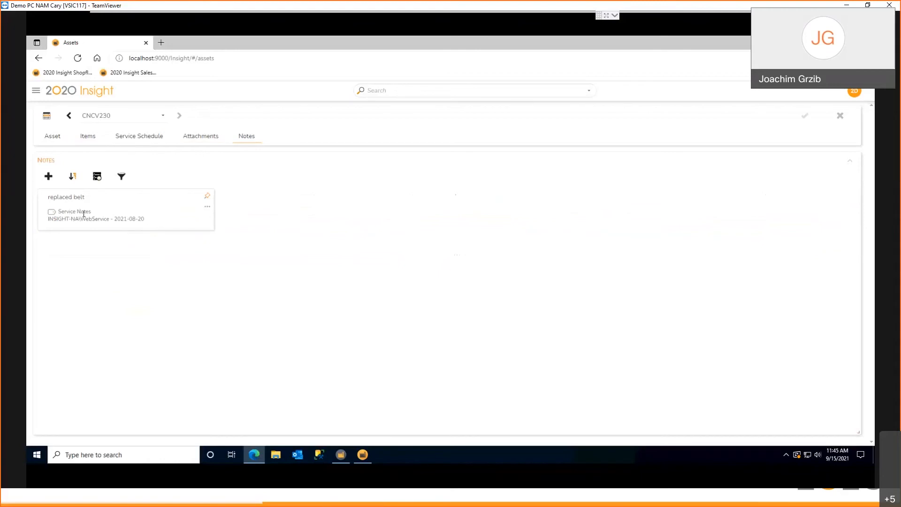
Examine the asset's service schedule and the jobs of service order 454, and return to the asset list
left_click(140, 140)
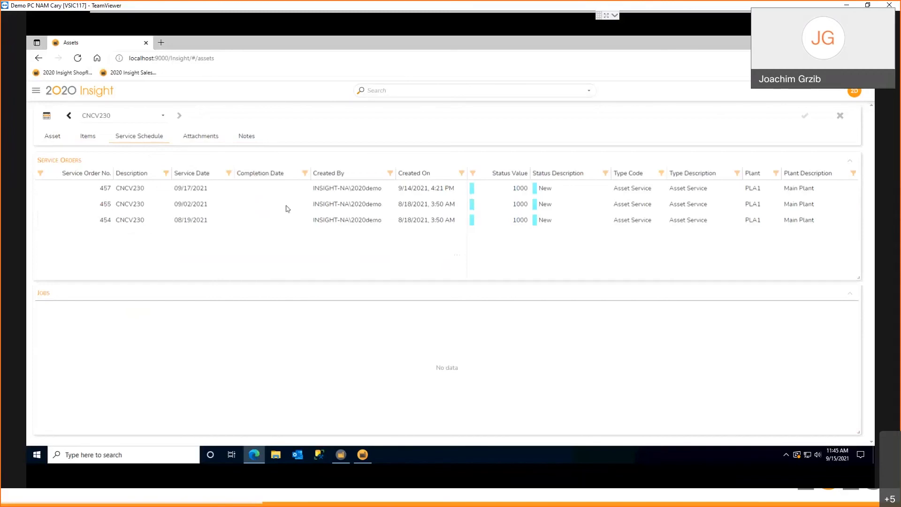
left_click(125, 186)
left_click(104, 221)
left_click(128, 224)
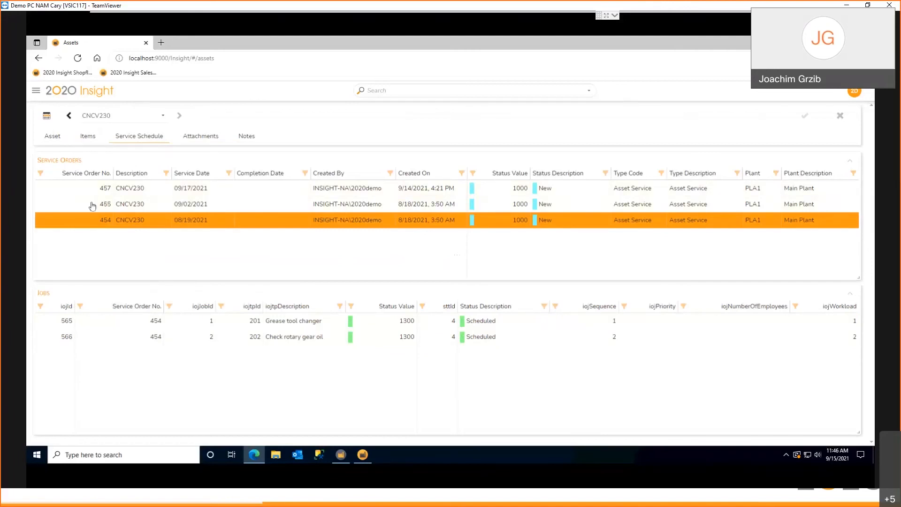
left_click(43, 113)
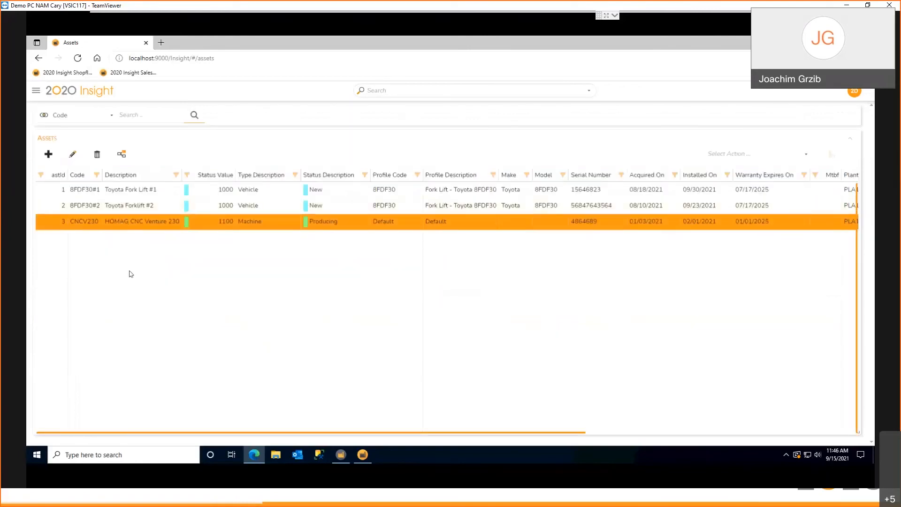
Select the Create Service Order for Assets action for CNCV230, review its options, and leave without creating an order
left_click(805, 155)
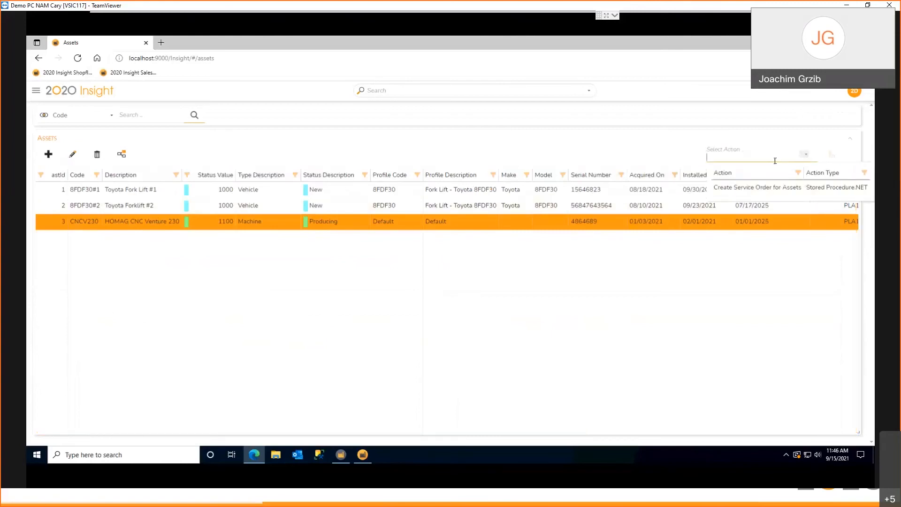
left_click(730, 189)
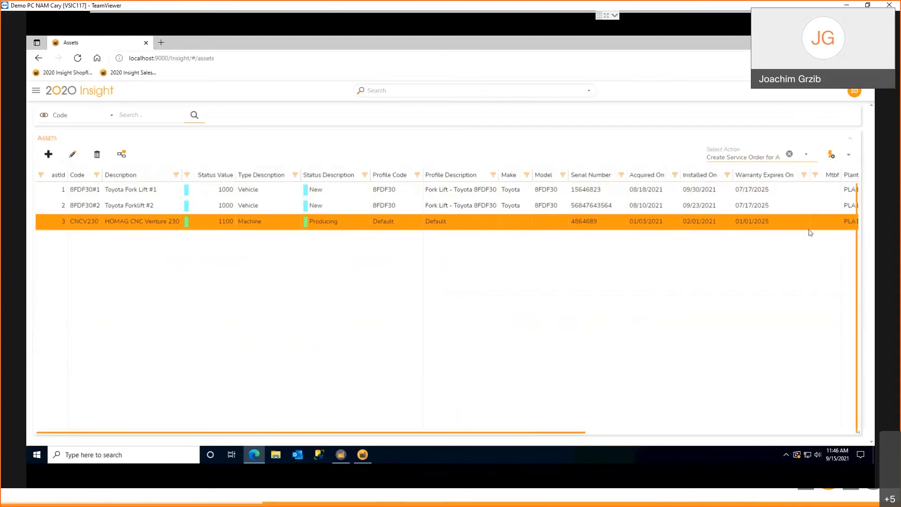
left_click(831, 155)
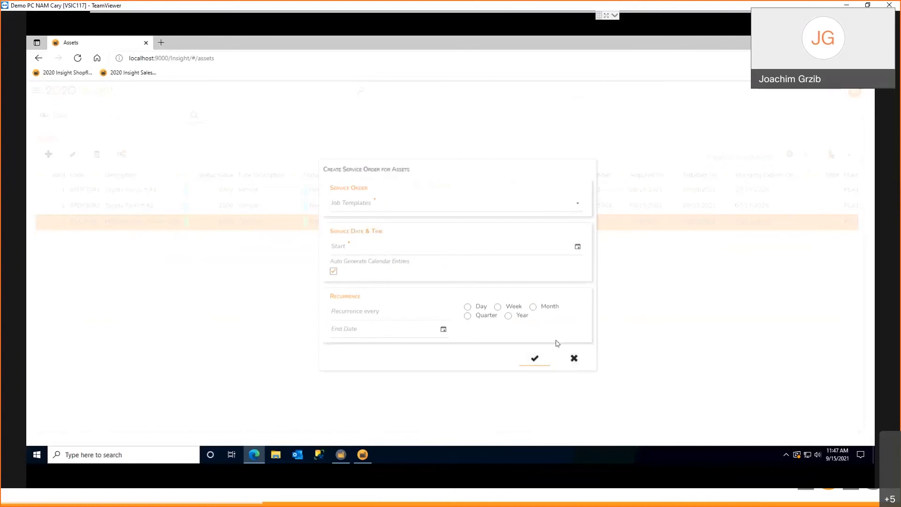
left_click(573, 360)
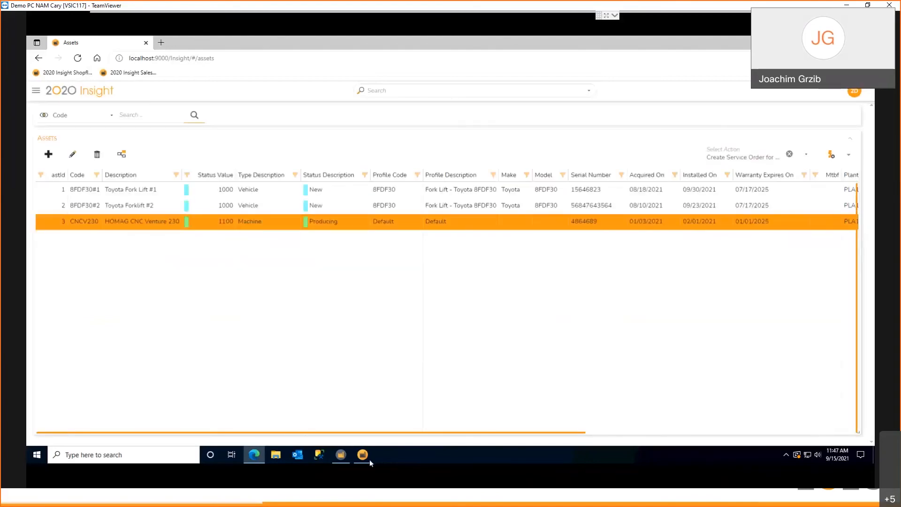
Switch to the 2020 Insight desktop client and display the Service Orders form
mouse_move(364, 456)
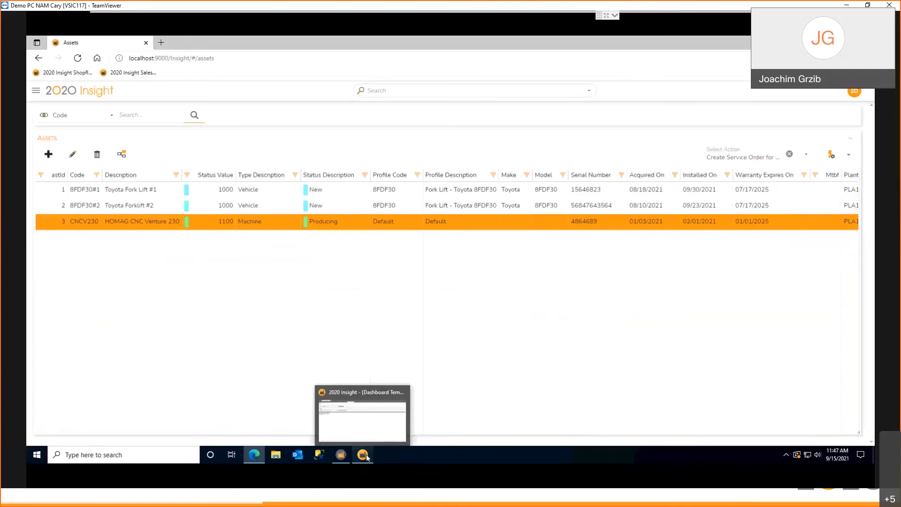
left_click(365, 456)
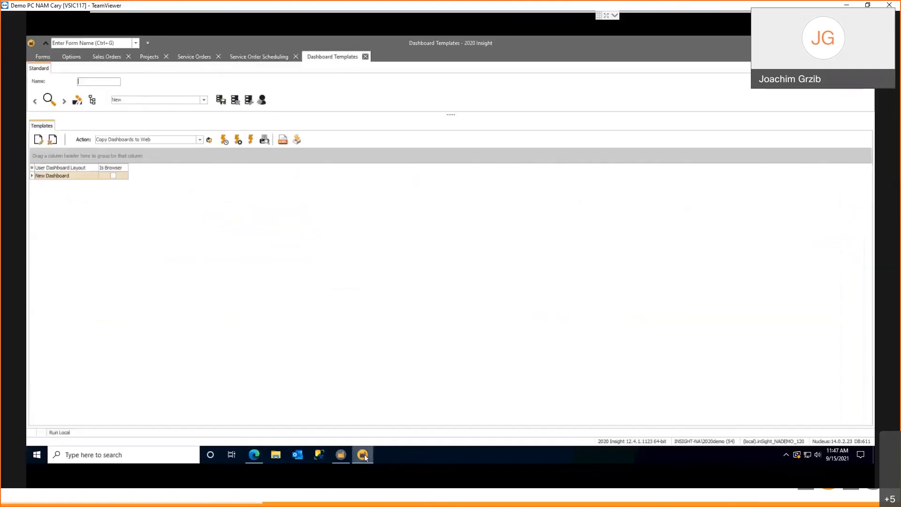
left_click(187, 57)
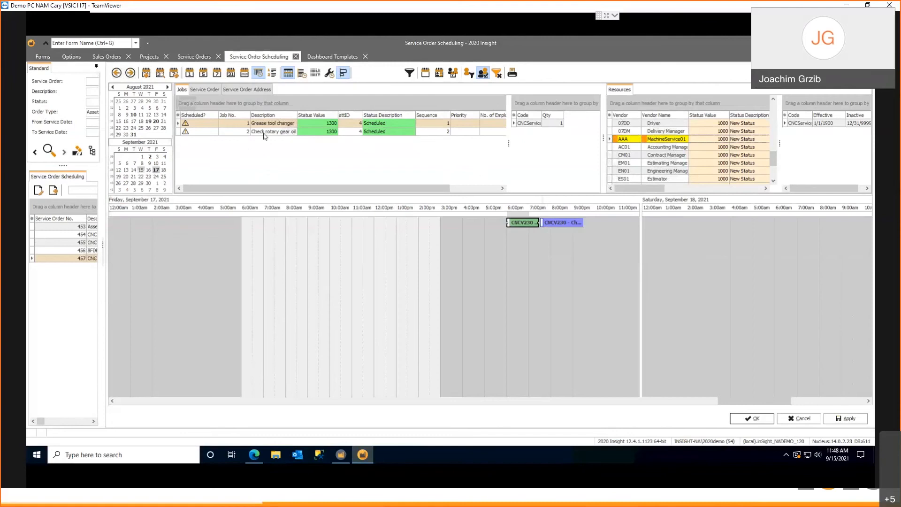
Assign the MachineService01 resource to the Check rotary gear oil and Grease tool changer jobs of service order 457 in the schedule
left_click(212, 133)
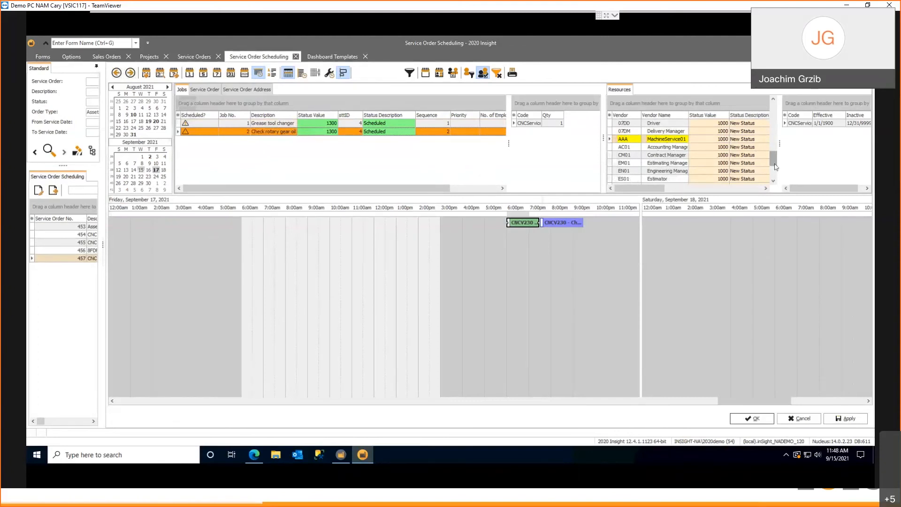
left_click_drag(652, 139, 568, 227)
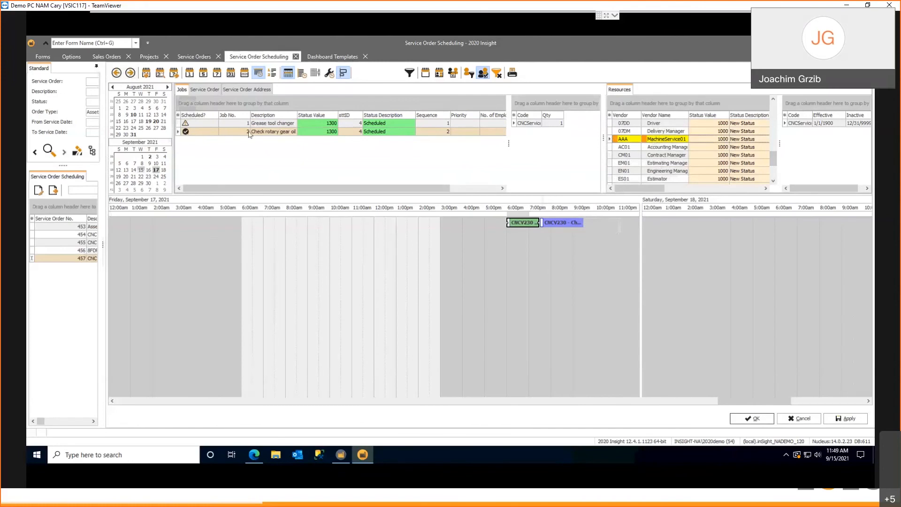
left_click(206, 123)
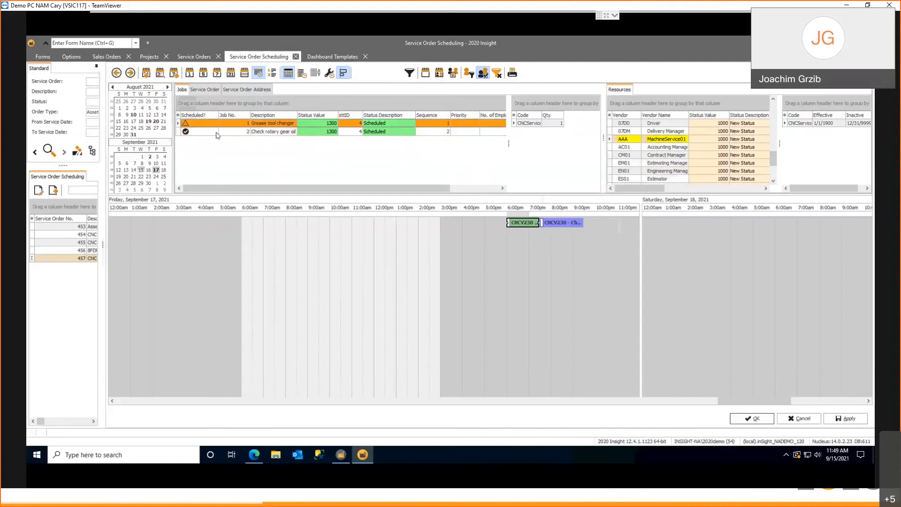
left_click(656, 141)
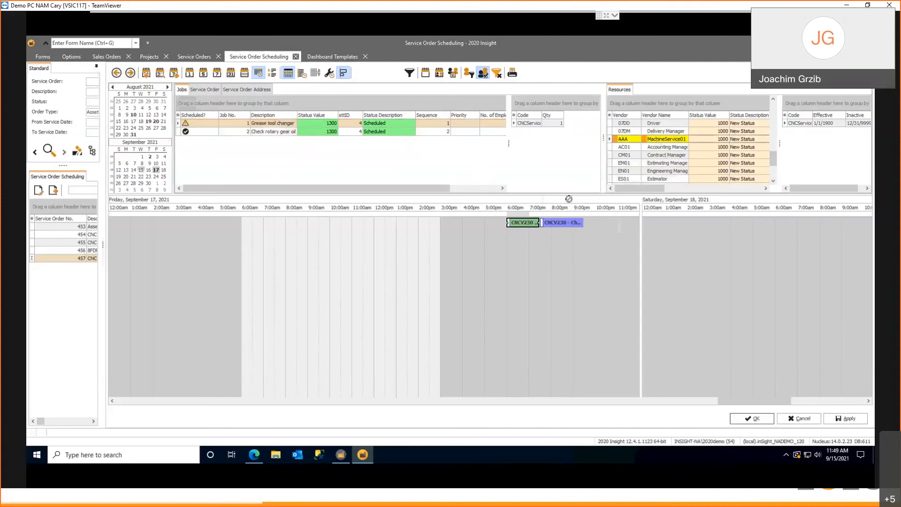
left_click_drag(522, 226, 522, 225)
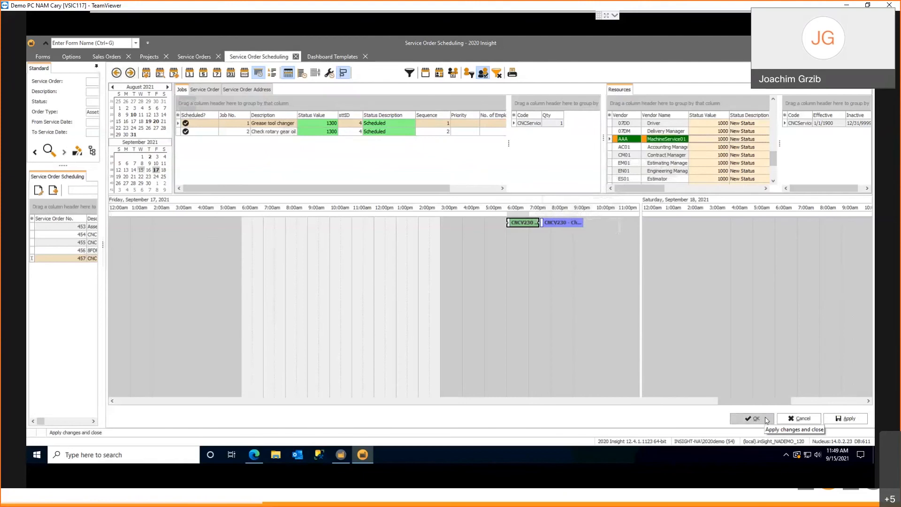
Switch back to the browser client and review the statuses available for asset CNCV230 without changing its status
left_click(260, 457)
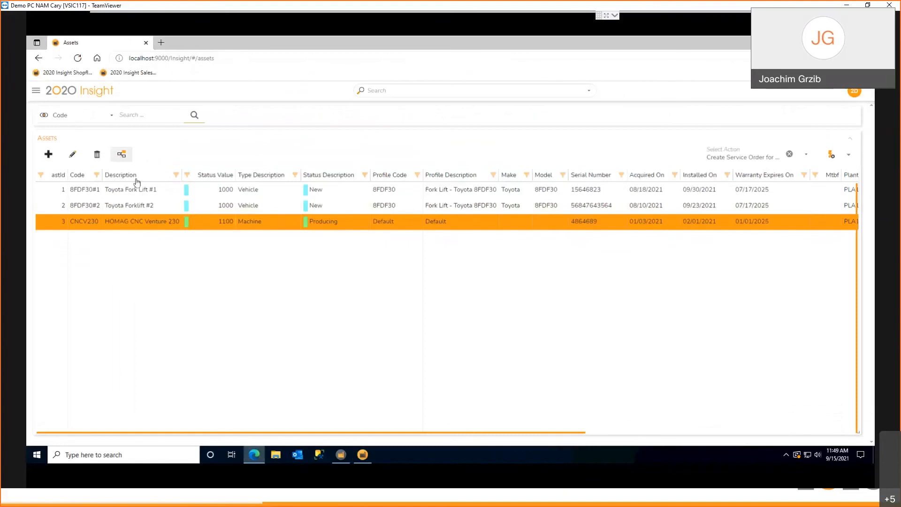
left_click(122, 154)
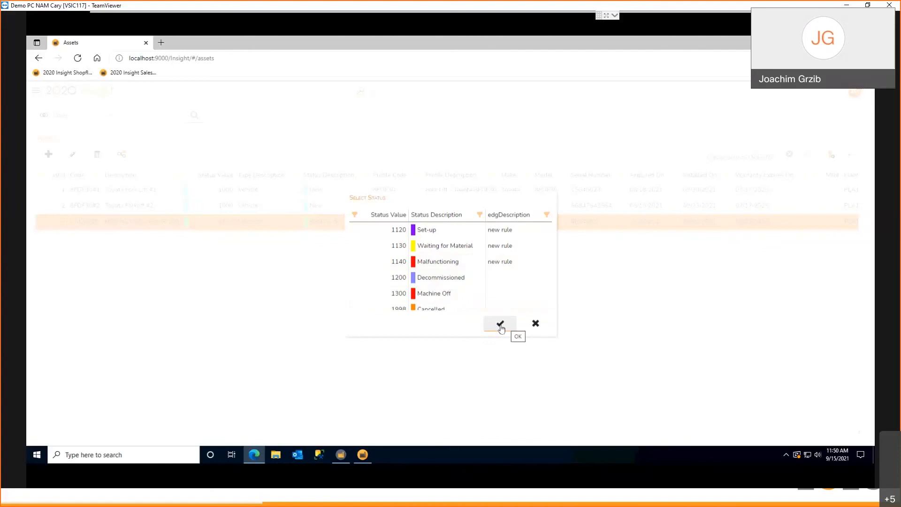
left_click(536, 327)
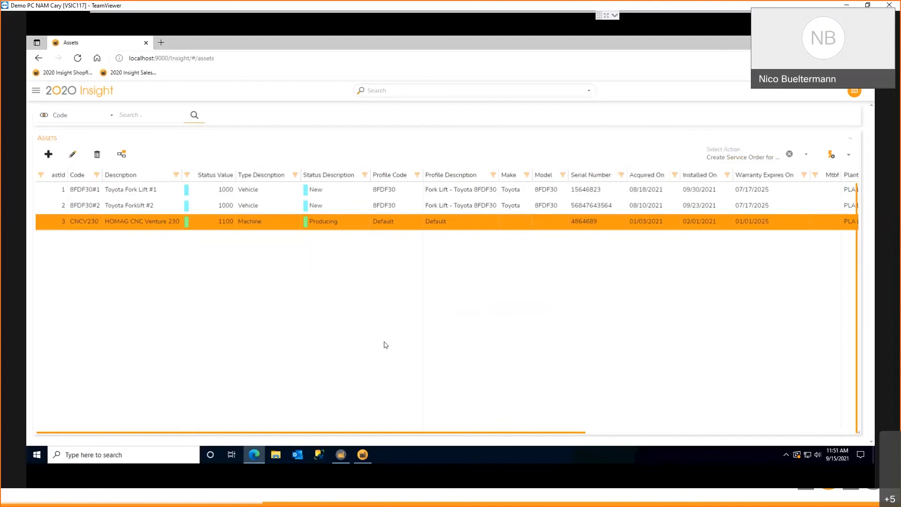
Reopen the HOMAG CNC Venture 230 record and return to the asset list
double_click(272, 221)
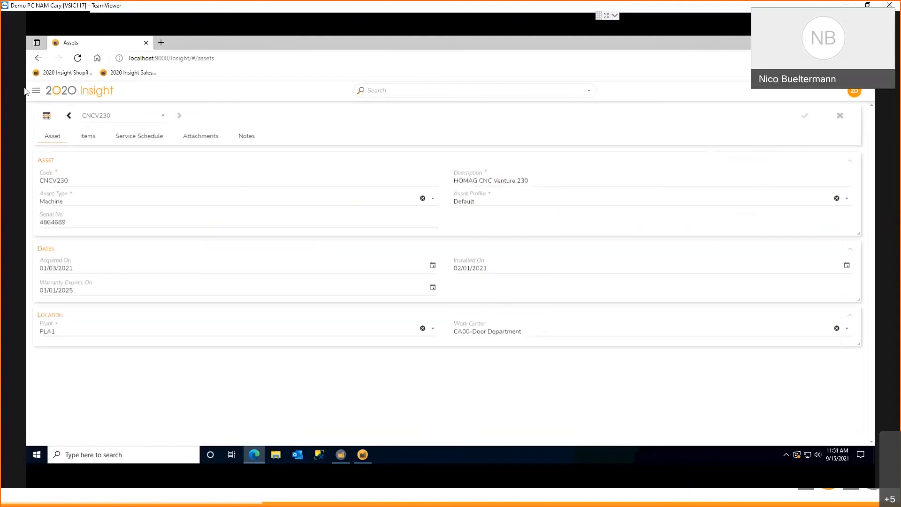
left_click(47, 116)
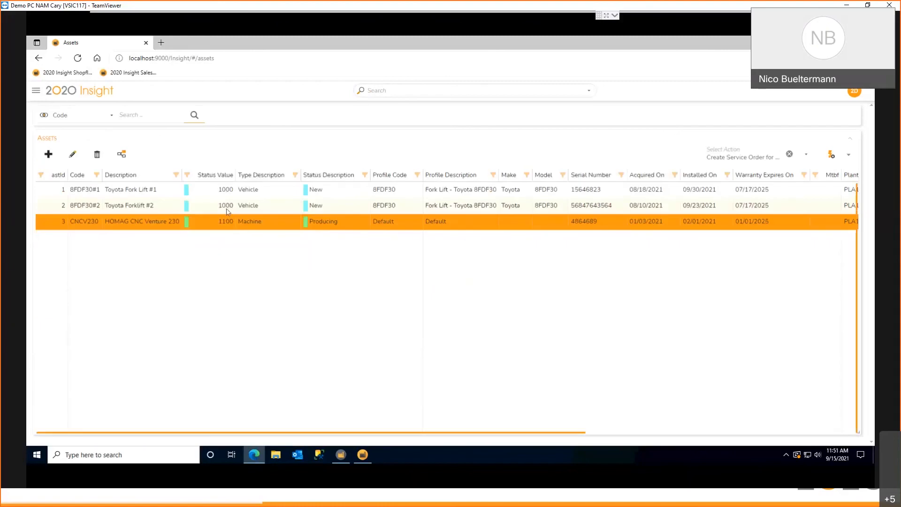